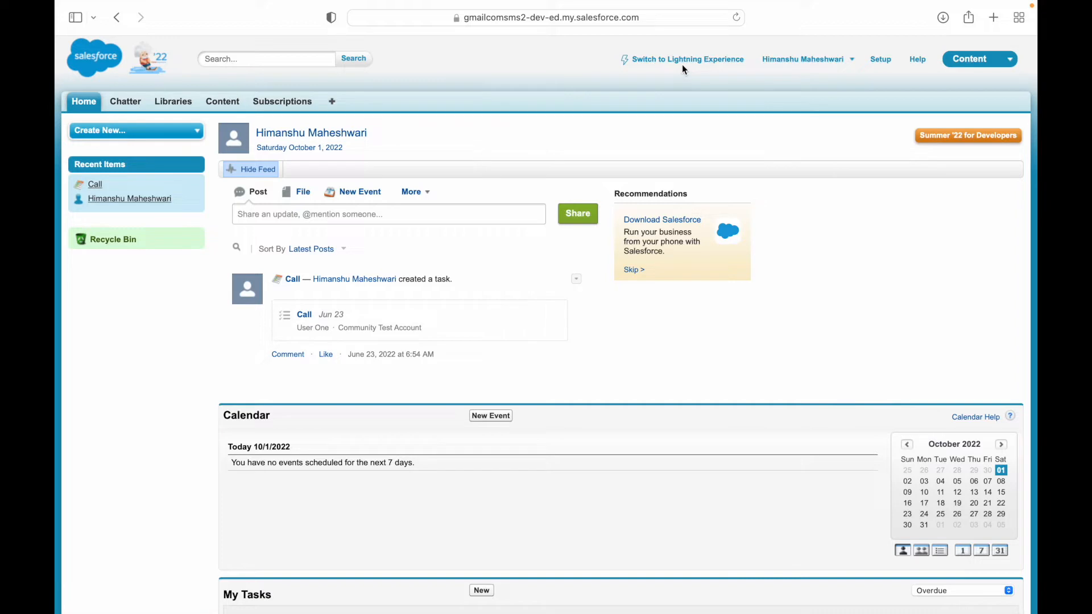
- Switch to Lightning Experience and open Setup in a new tab
left_click(667, 64)
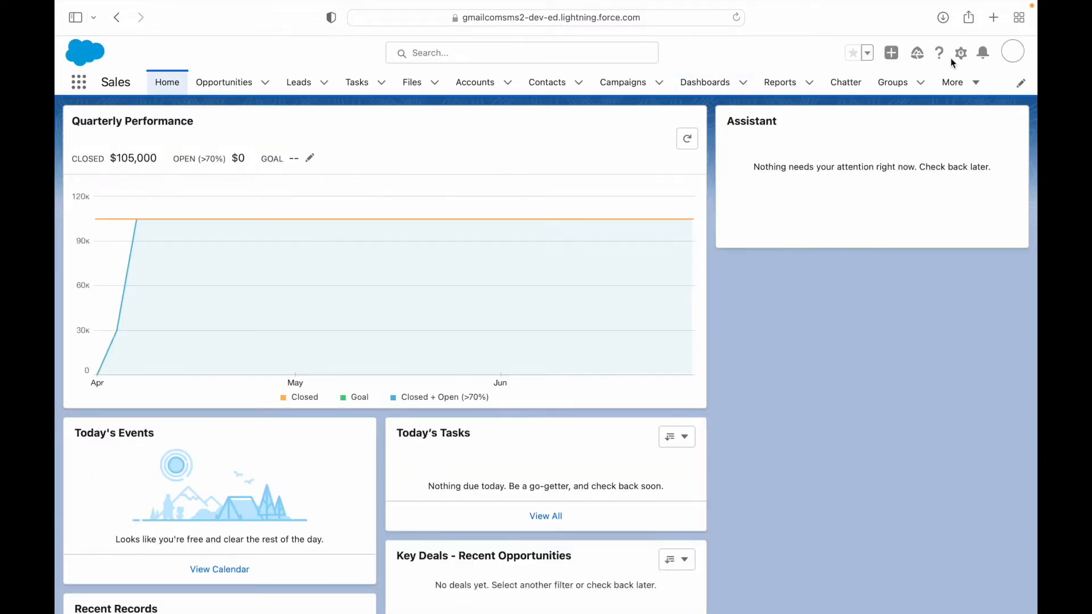
left_click(961, 52)
left_click(929, 107)
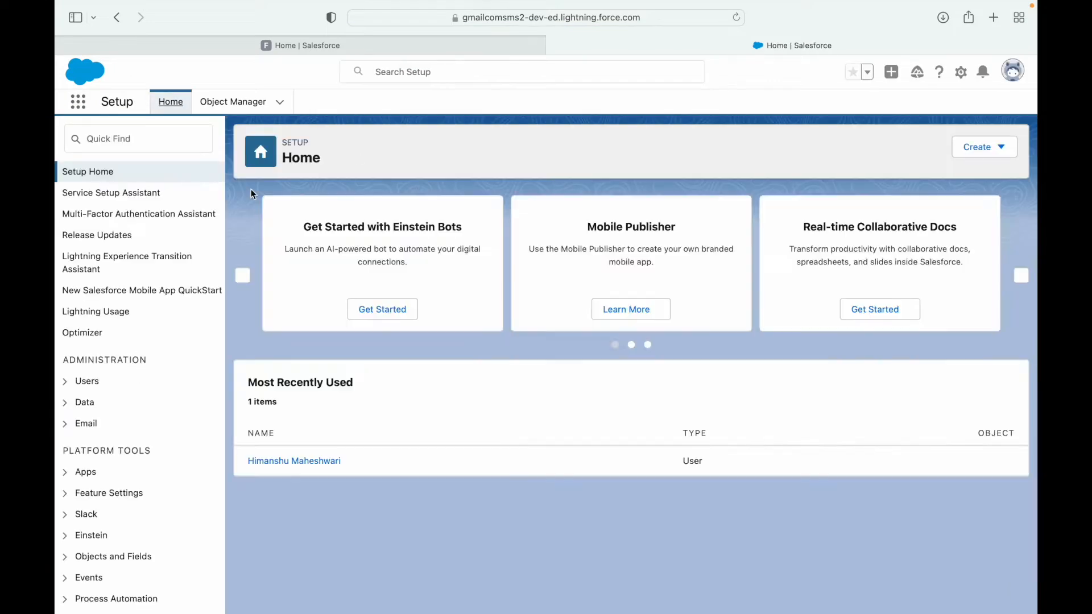
- Find and open the Sales Processes page via Quick Find 'sales pro'
left_click(195, 144)
type("sales pro")
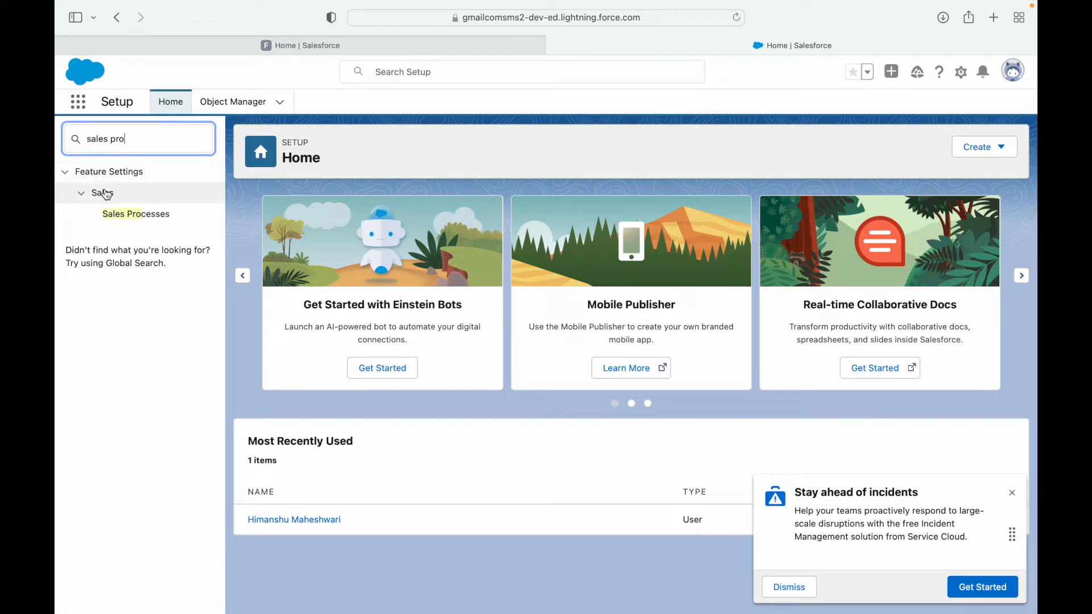
left_click(142, 215)
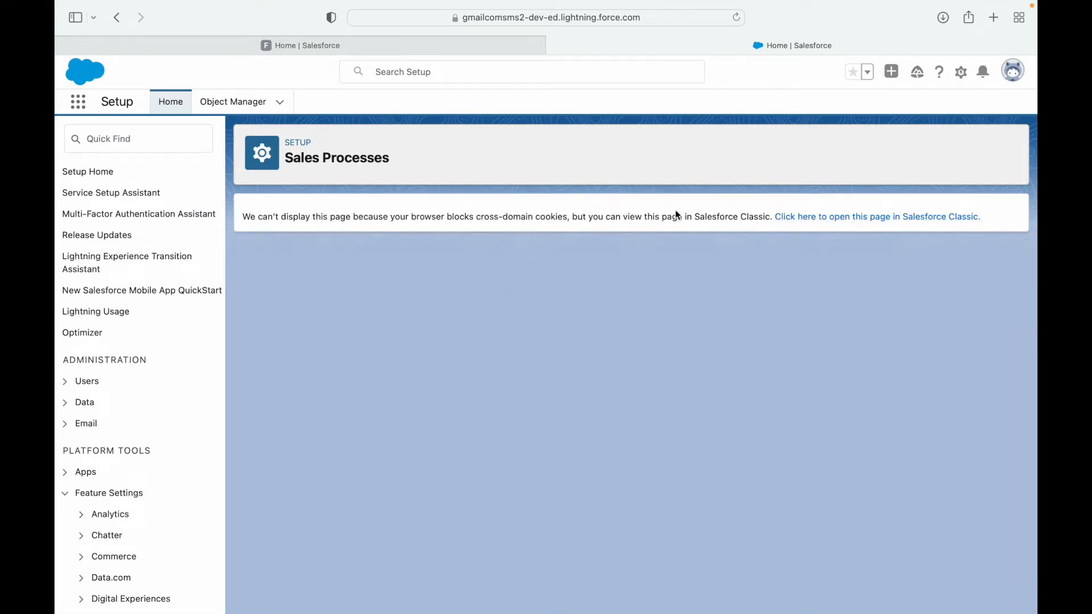
- Highlight the blocked-cookies error, then show all open windows and desktops
left_click_drag(351, 217, 484, 227)
left_click(576, 212)
key("ctrl+Up")
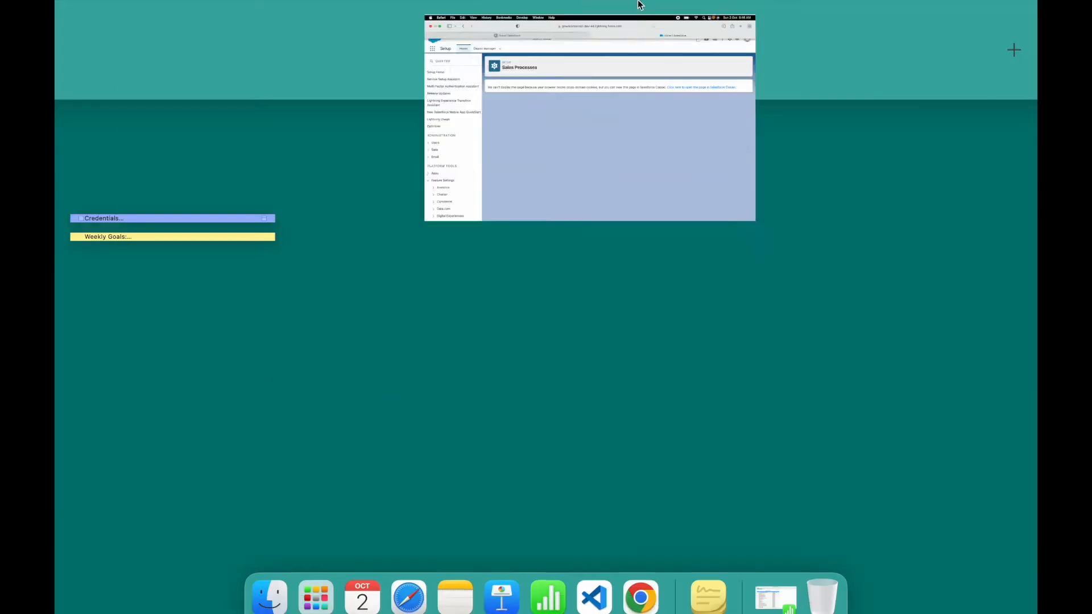
- Switch to Chrome, log in to Salesforce and maximize the browser window
left_click(612, 153)
left_click(641, 586)
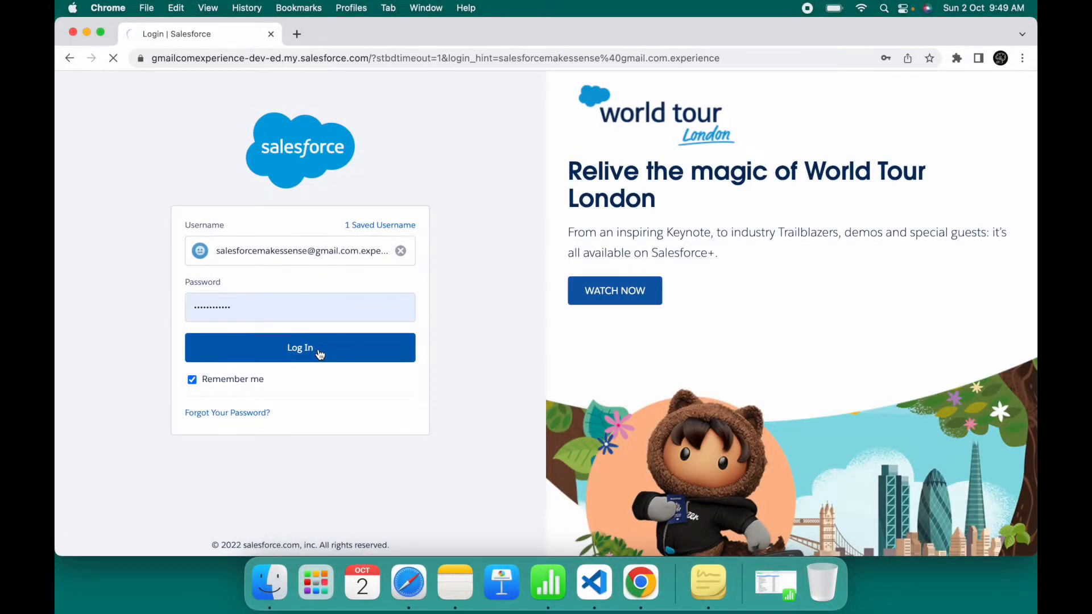
left_click(319, 353)
left_click(100, 32)
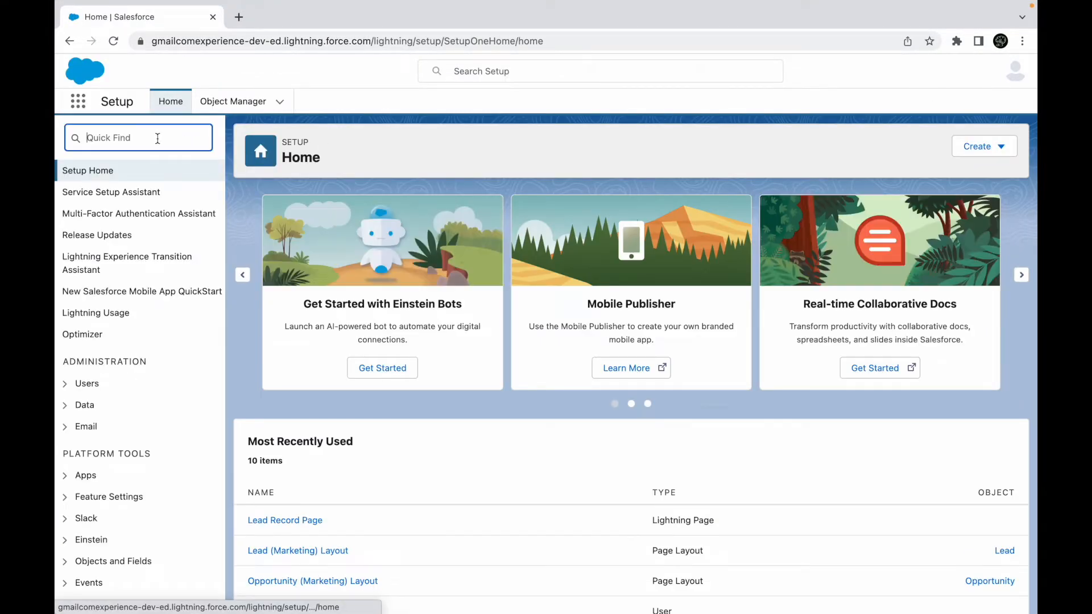
- Open Sales Processes via Quick Find 'sales pro' and dismiss the incidents popup
type("sales pro")
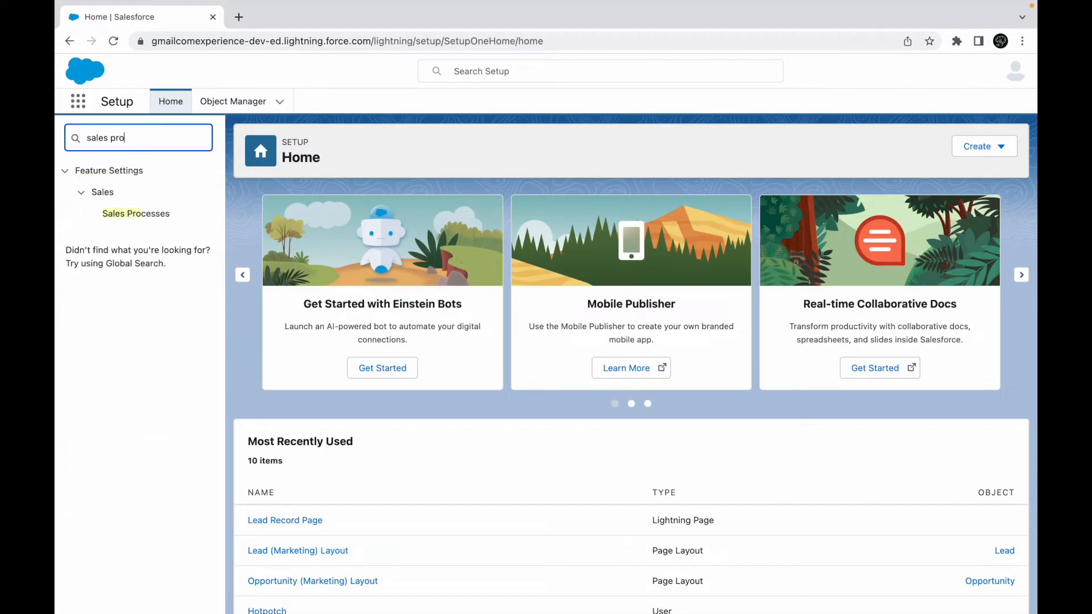
left_click(129, 221)
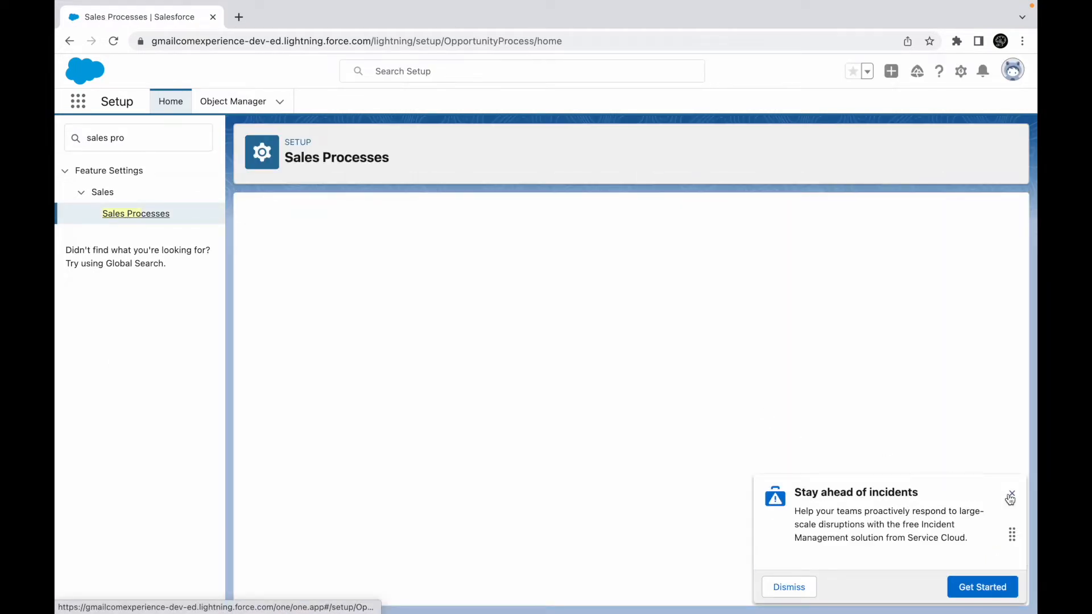
left_click(1011, 496)
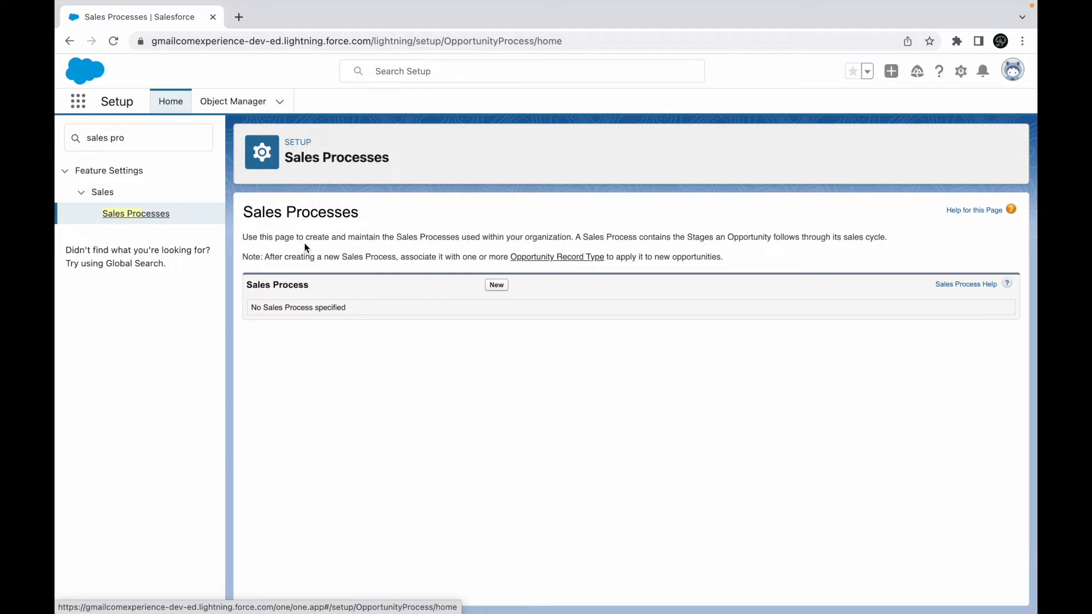
- Highlight the page notes about opportunity stages, then start a new sales process
left_click_drag(302, 239, 569, 239)
left_click(415, 239)
left_click(623, 244)
left_click_drag(666, 238, 769, 238)
left_click(834, 237)
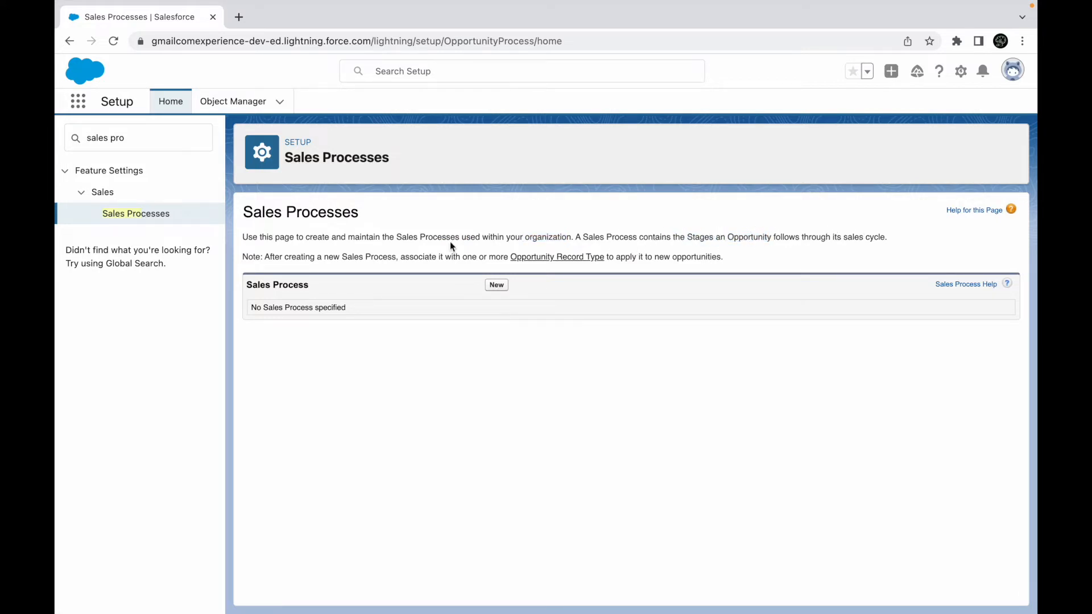
double_click(359, 256)
left_click(390, 272)
left_click(493, 289)
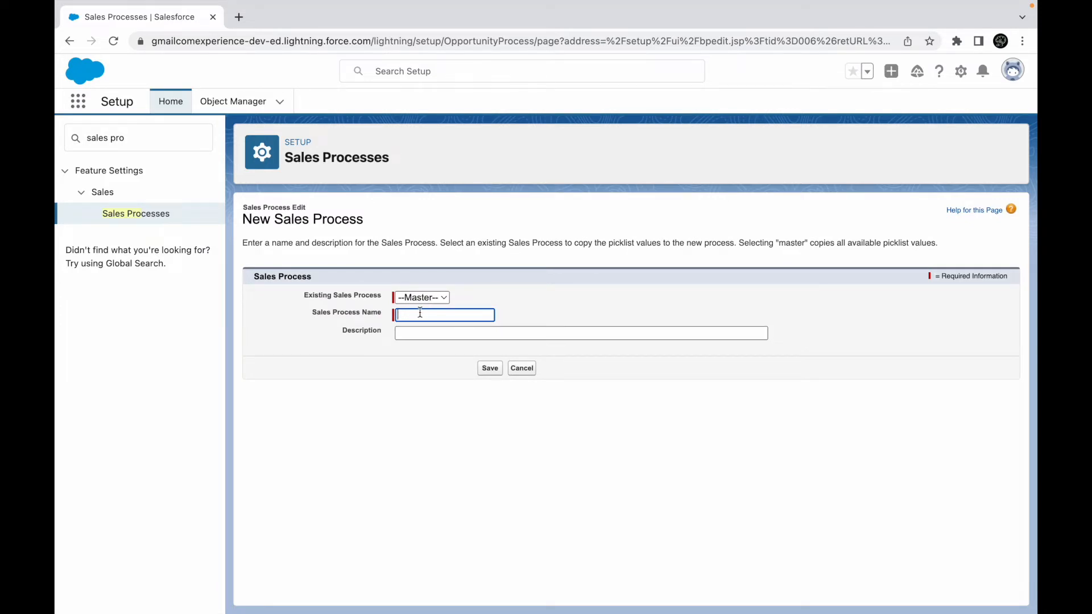
- Save 'Customer Pipeline Process' with description 'This Process tracks all my customers from the US'
type("Customer Pi")
type("peline Process")
left_click(478, 334)
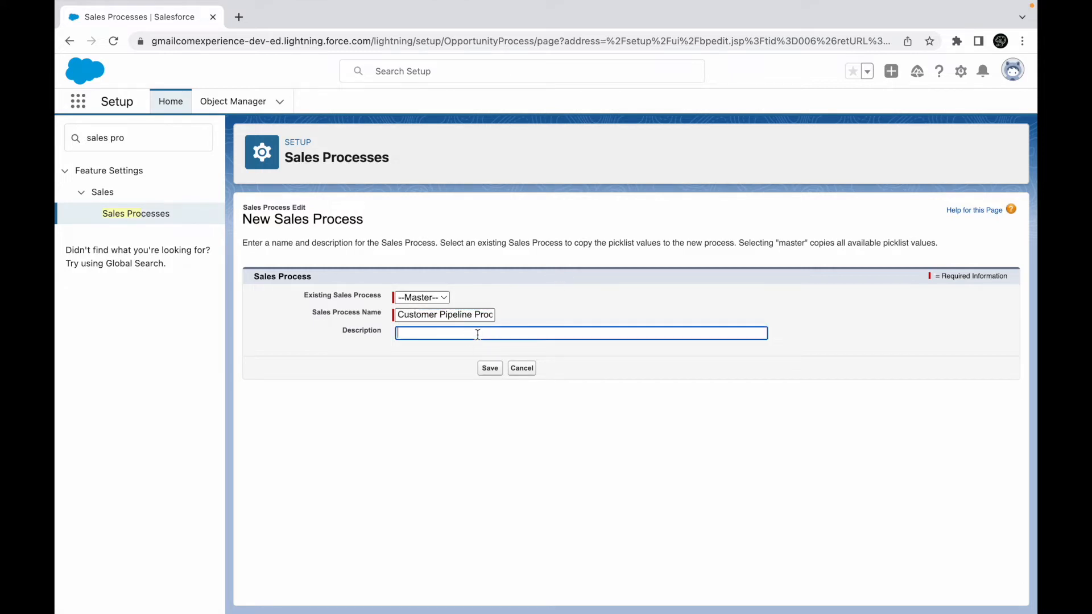
type("This Process tracks all my customers f")
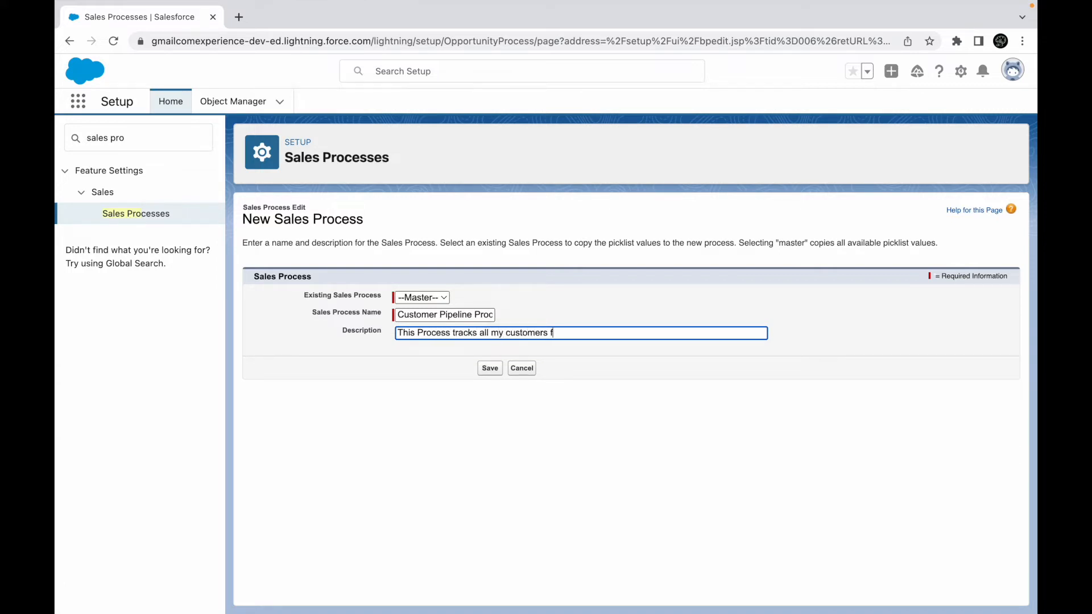
type("rom the US")
left_click(494, 368)
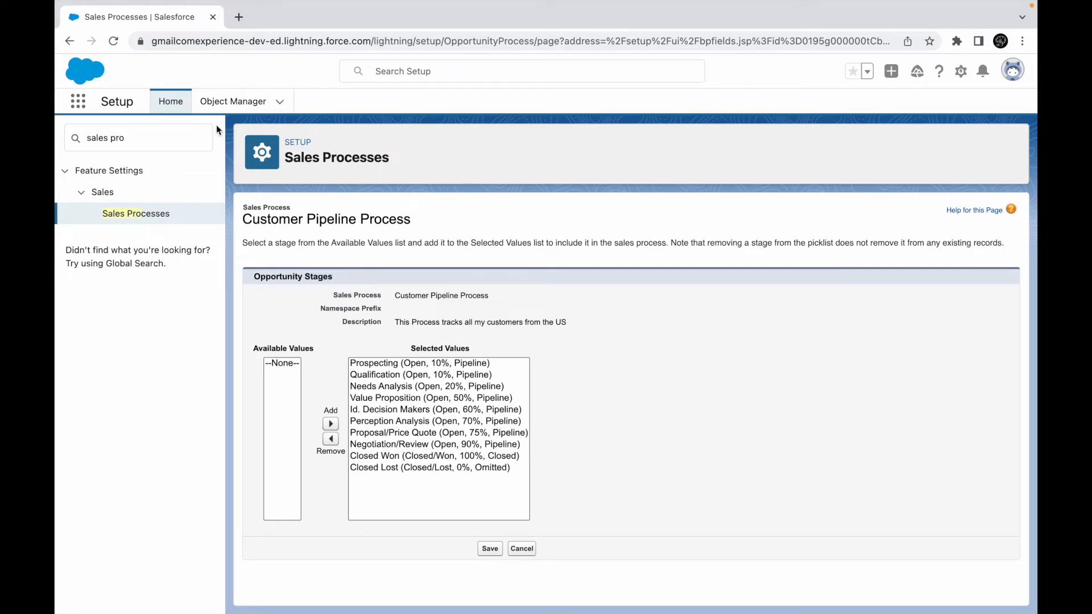
left_click(78, 103)
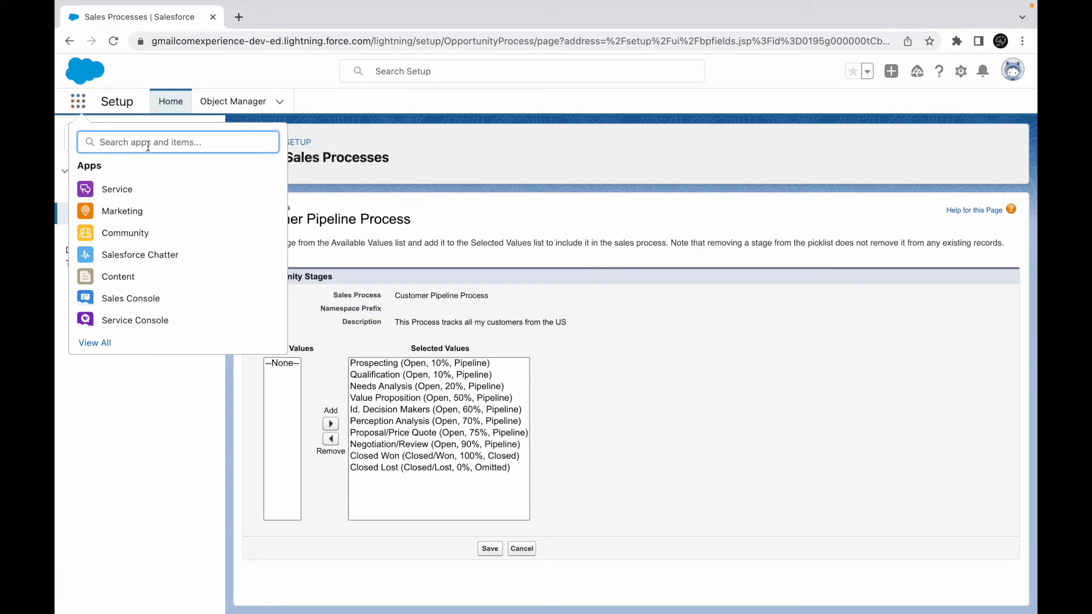
- Open Opportunities from the App Launcher and duplicate it in a second tab
type("opportu")
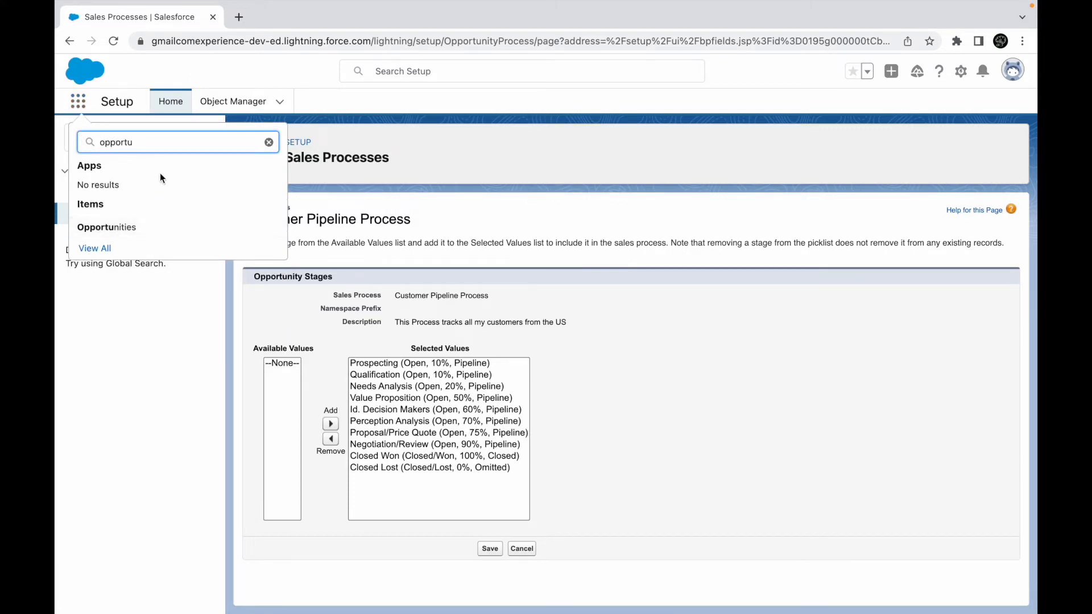
left_click(107, 232)
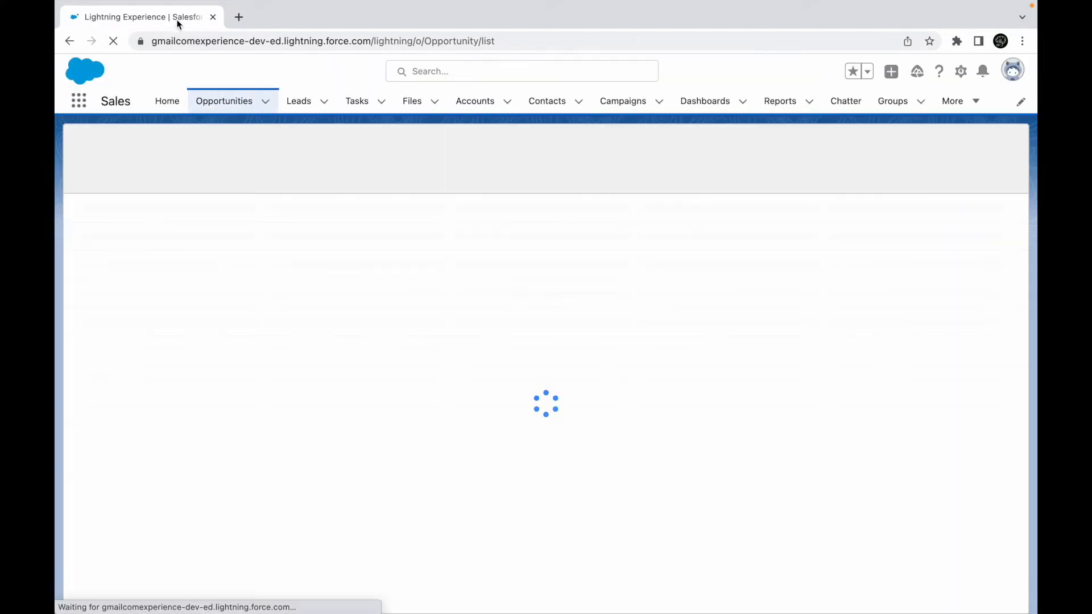
right_click(175, 22)
left_click(220, 109)
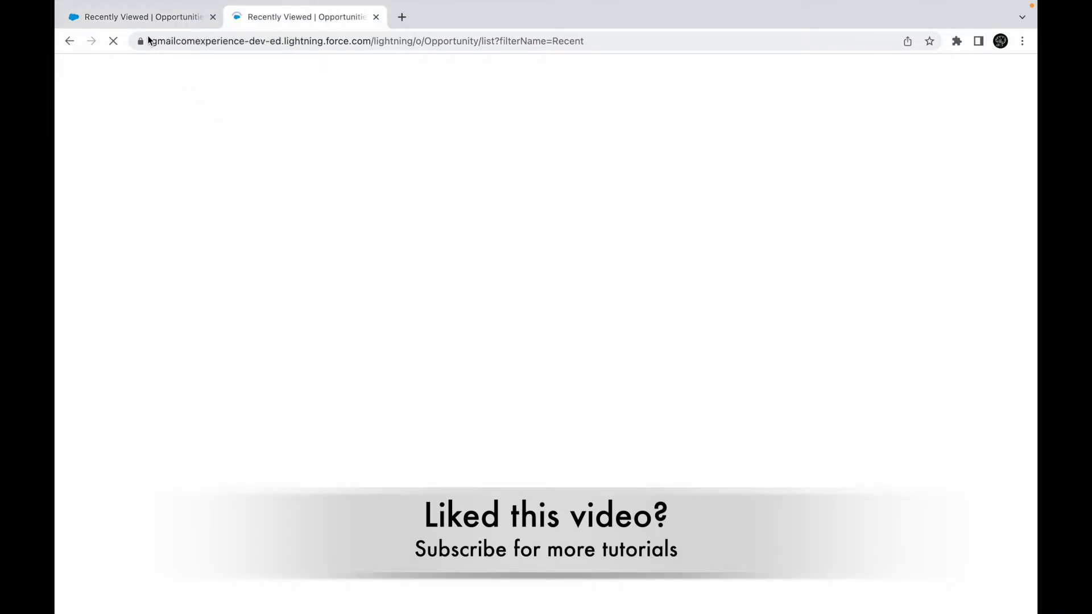
left_click(143, 22)
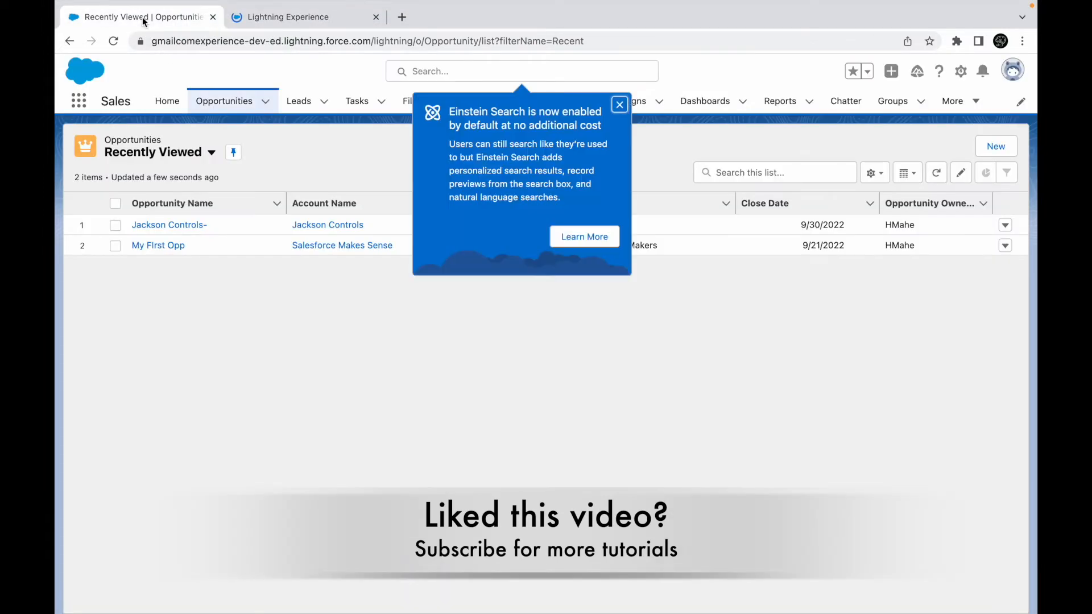
- Open Jackson Controls-, select its Closed path stage, then switch to the Recently Viewed tab
left_click(619, 105)
left_click(182, 224)
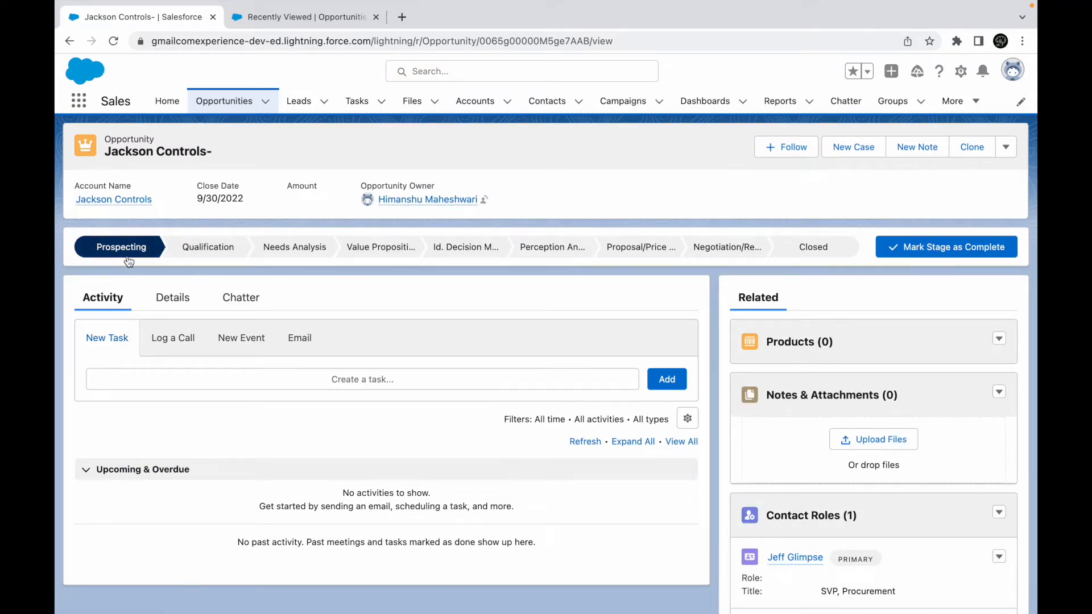
mouse_move(130, 260)
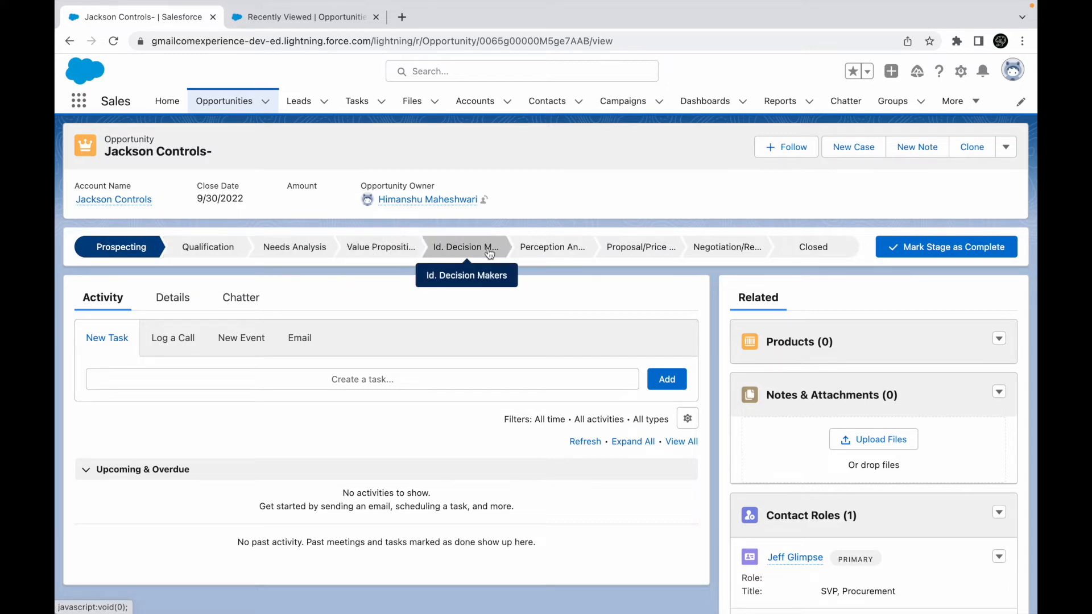
left_click(819, 247)
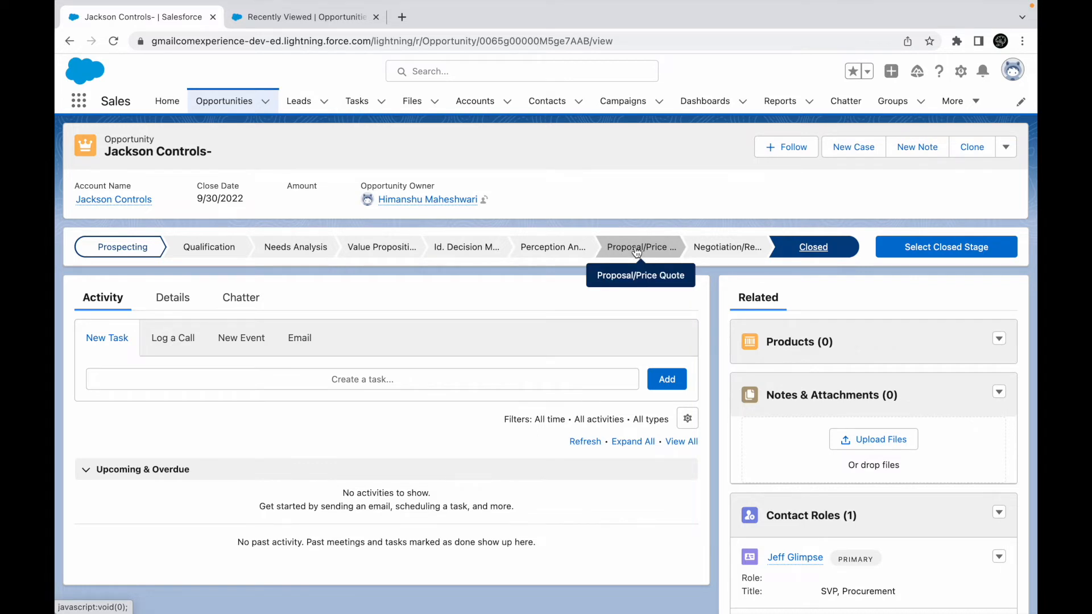
left_click(302, 17)
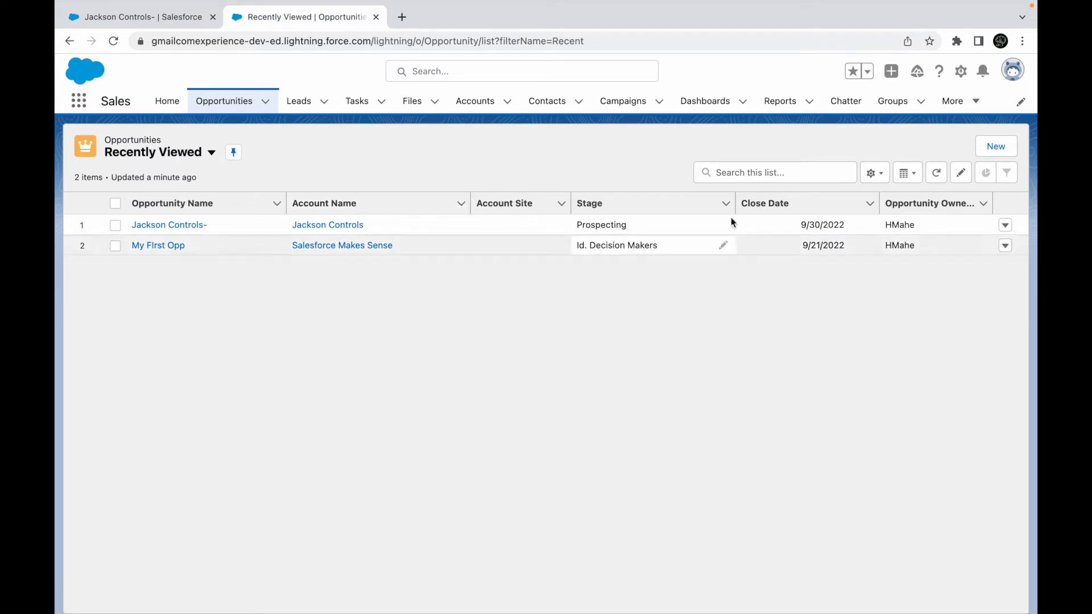
- Open Setup in a new tab and go to Sales Processes via 'sales pro'
left_click(961, 71)
left_click(908, 130)
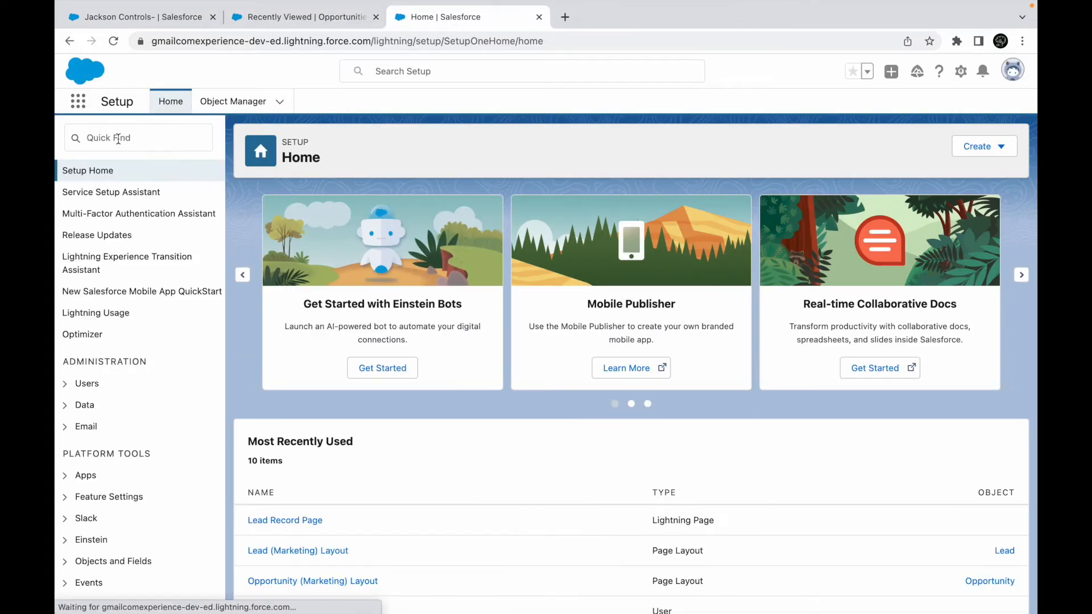
left_click(121, 141)
type("sales pro")
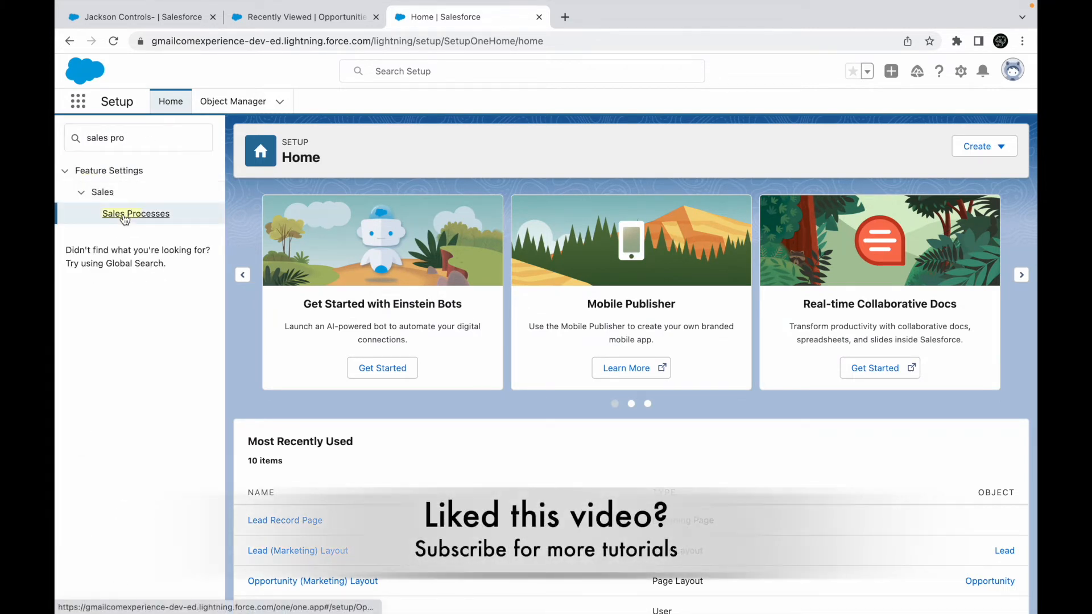
left_click(123, 216)
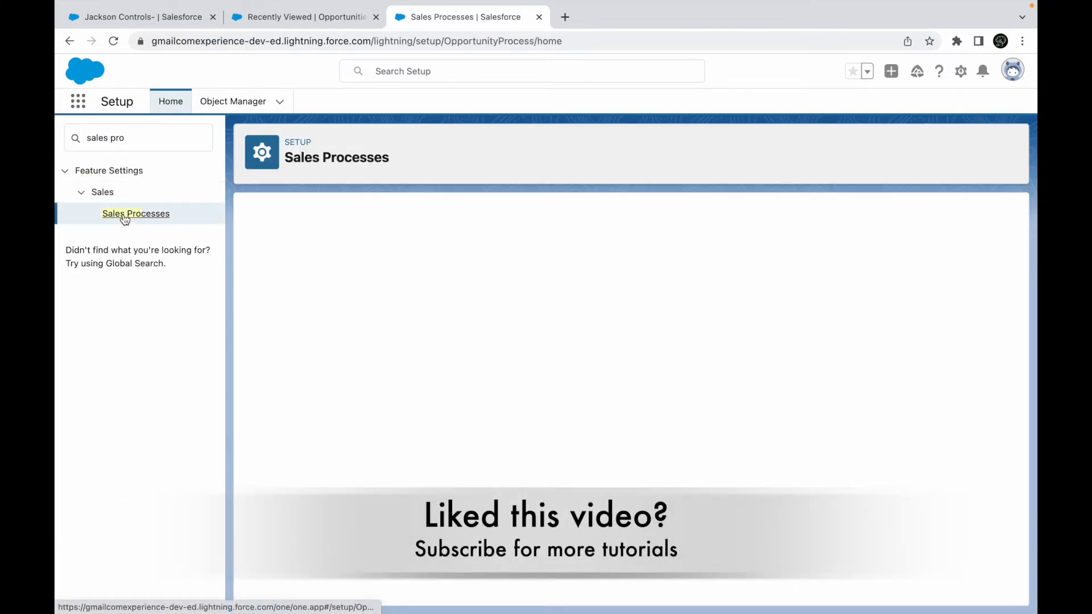
- Edit Customer Pipeline Process, selecting Prospecting, Value Proposition, Negotiation/Review and Closed Won stages
left_click(326, 323)
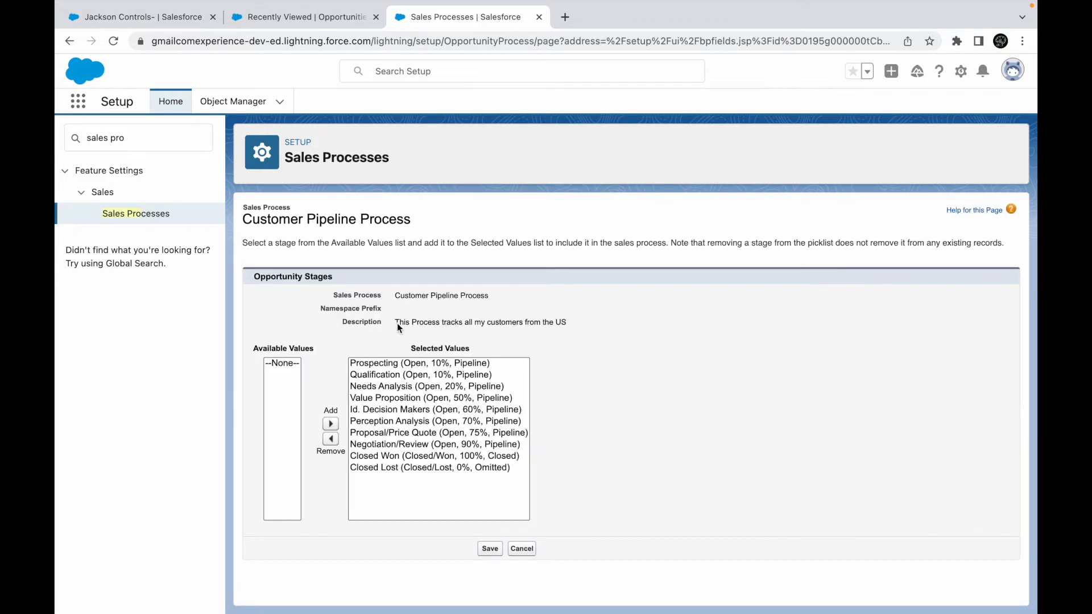
left_click(380, 364)
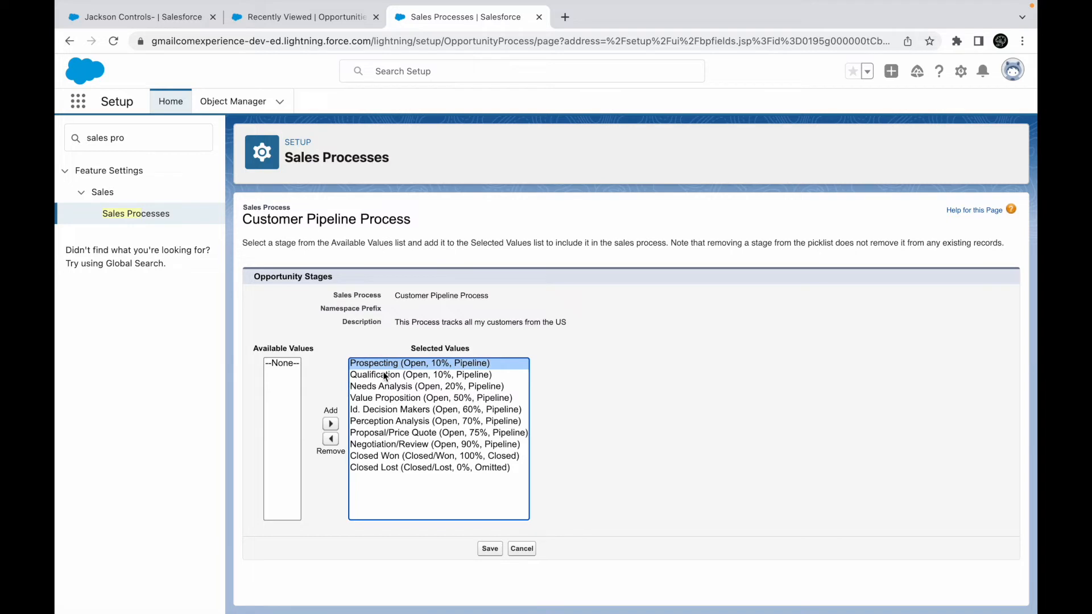
left_click_drag(394, 295, 472, 296)
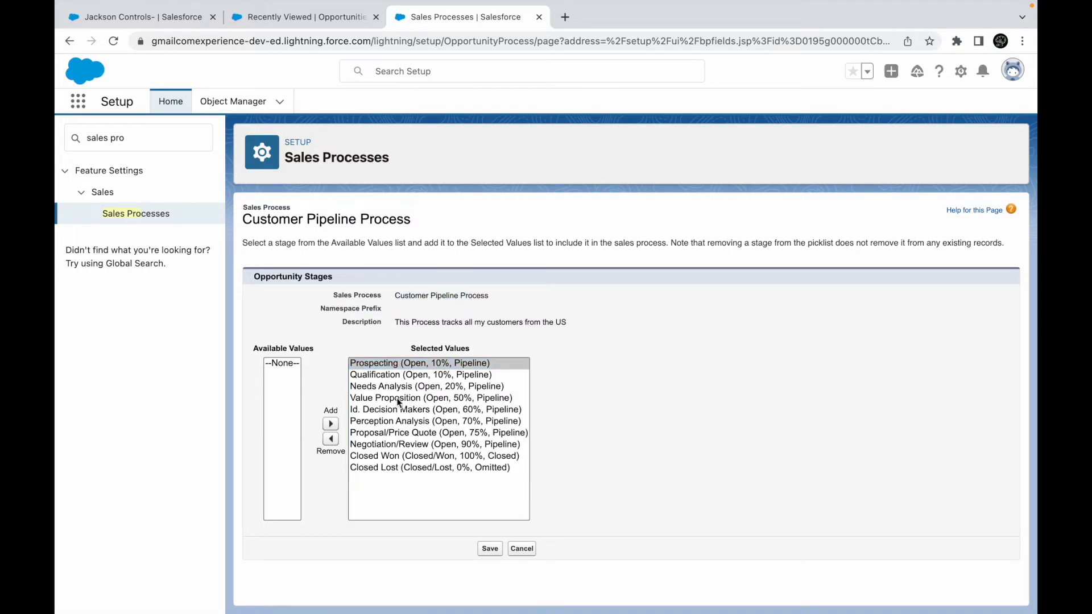
left_click(379, 398)
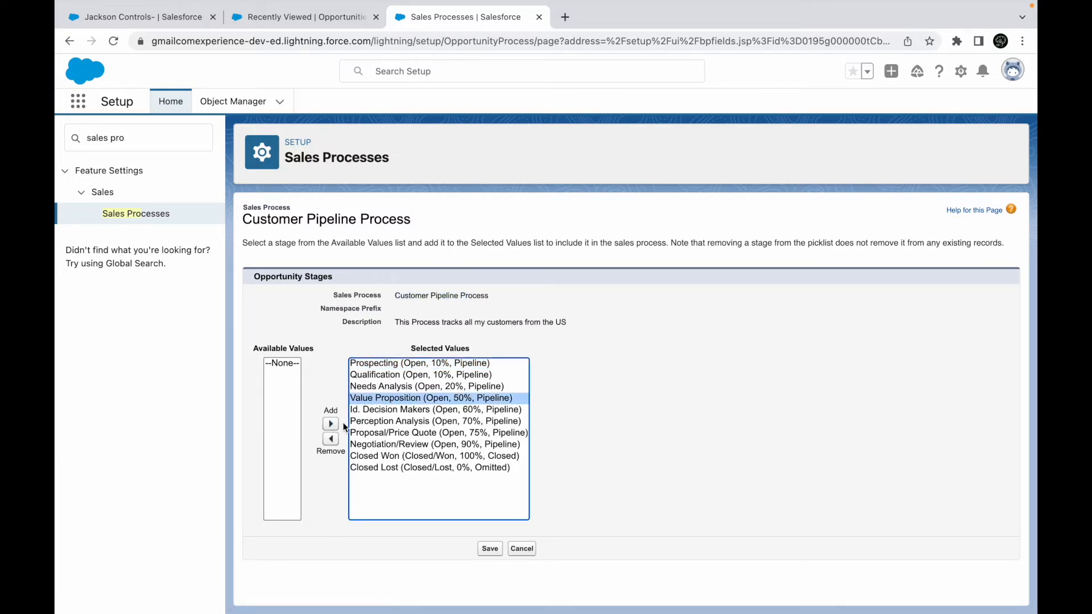
left_click(406, 363)
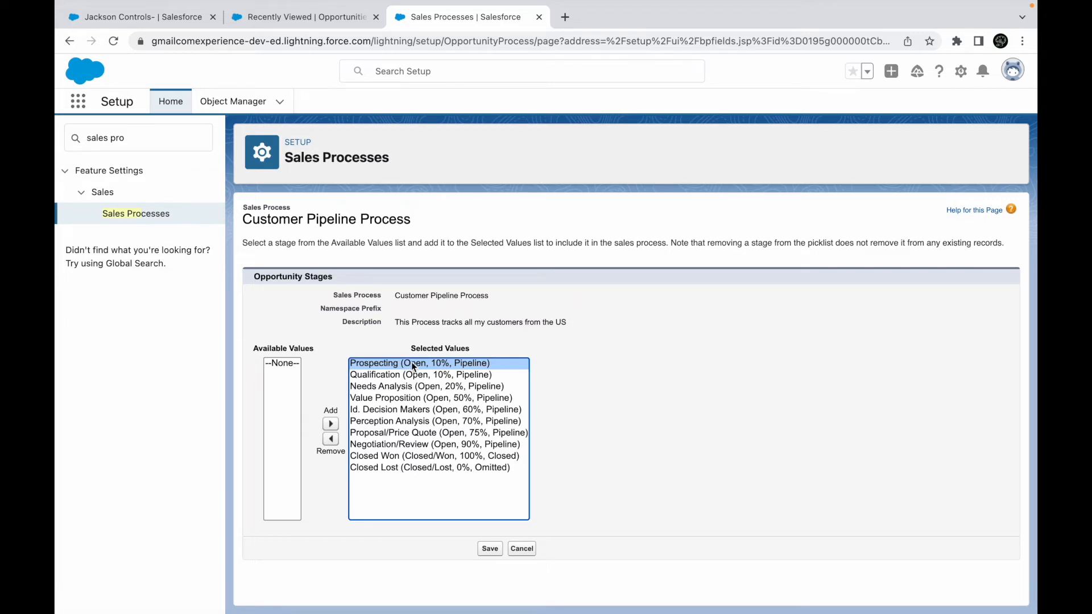
left_click(400, 445)
left_click(389, 457)
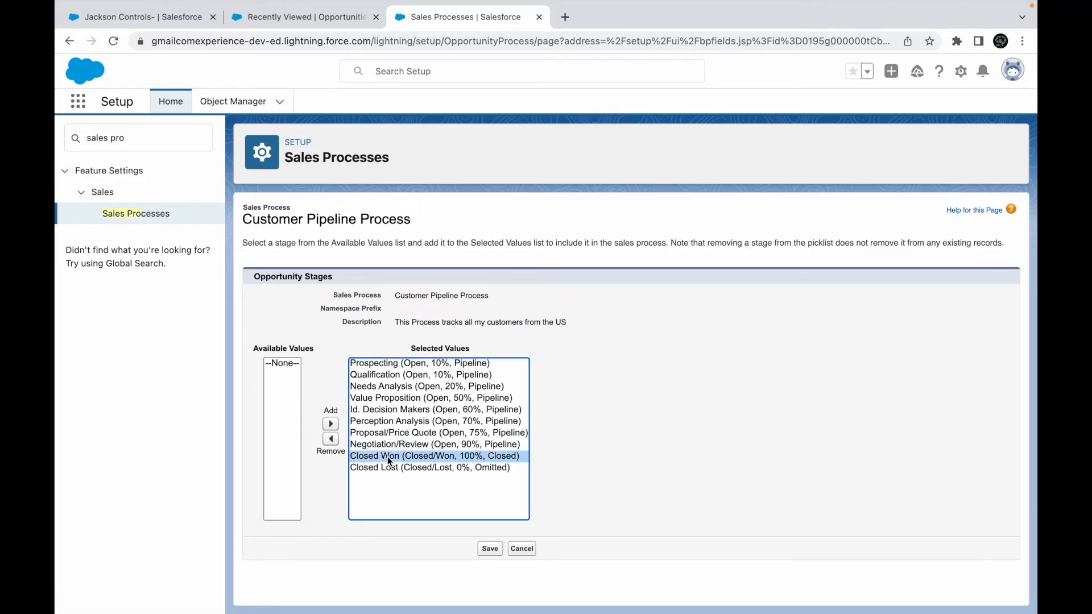
key("shift+Down")
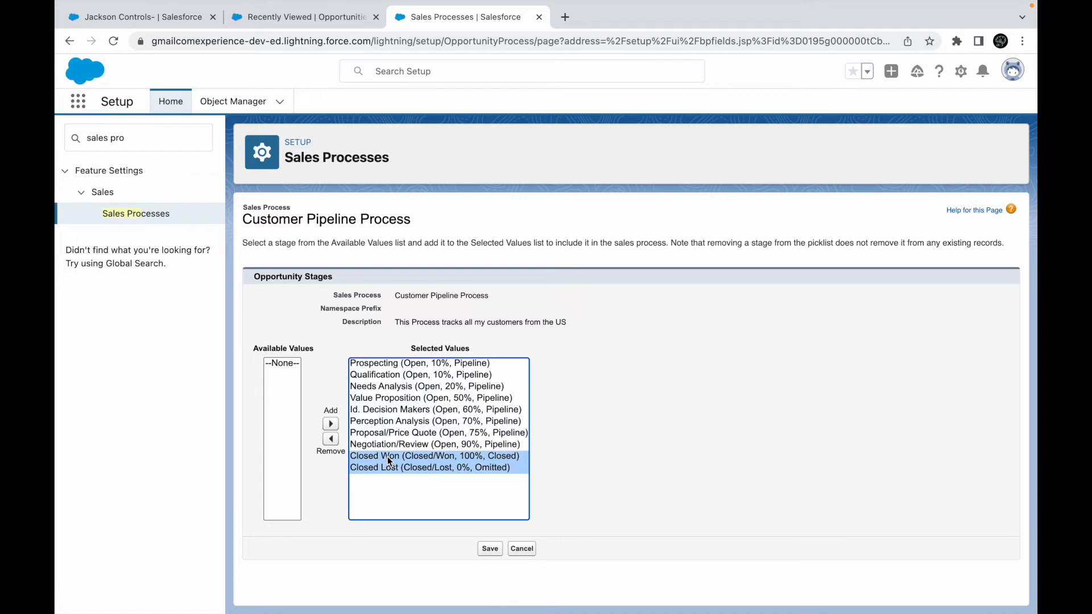
key("shift+Up")
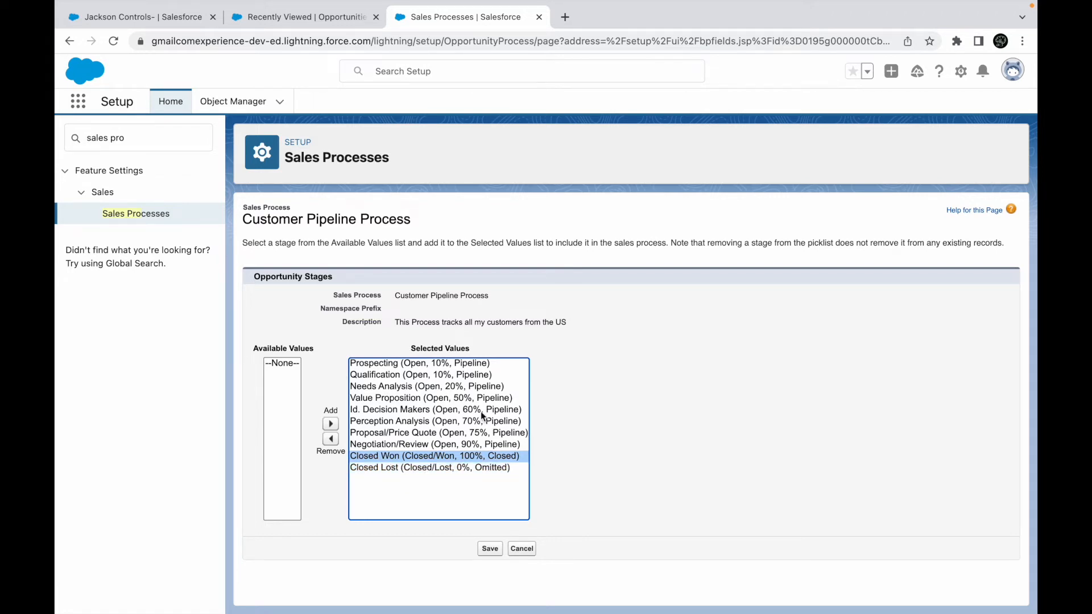
- Select Prospecting, Qualification, Value Proposition, Negotiation/Review, Closed Lost and Closed Won in turn
left_click(438, 364)
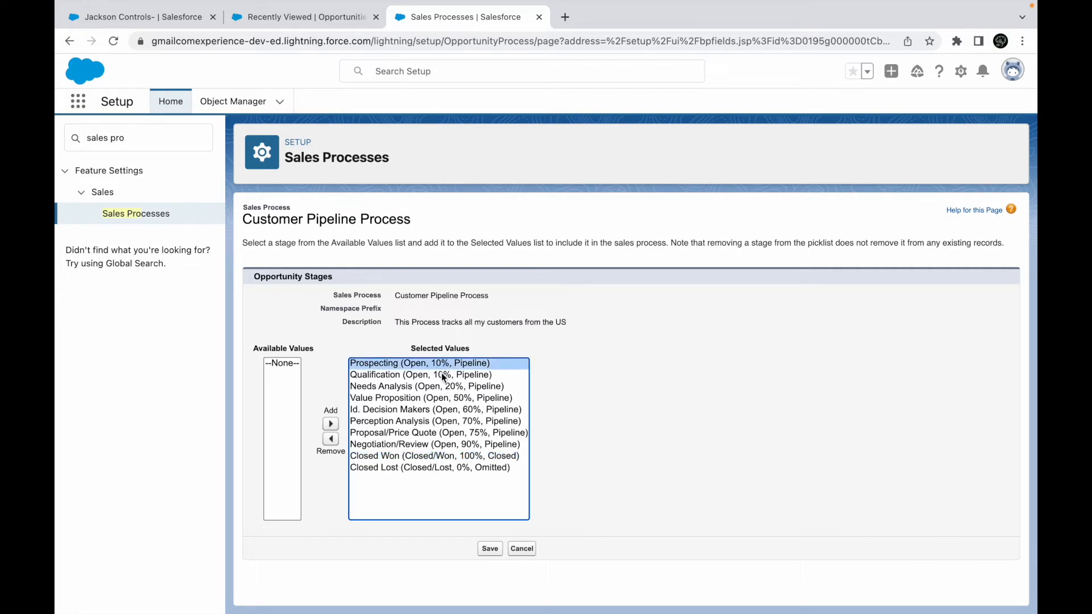
left_click(442, 374)
left_click(461, 398)
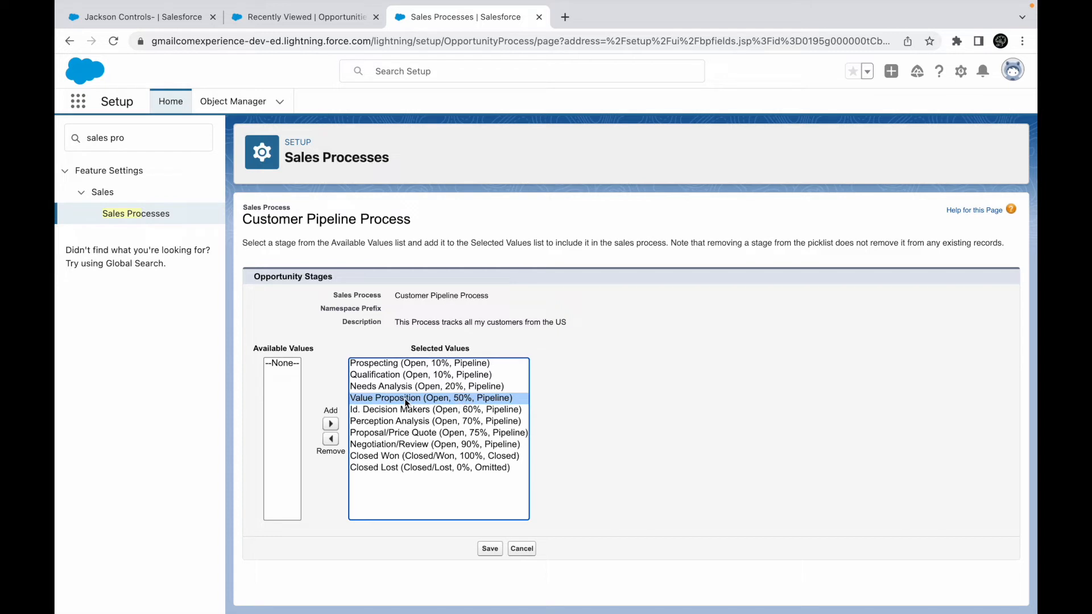
left_click(456, 444)
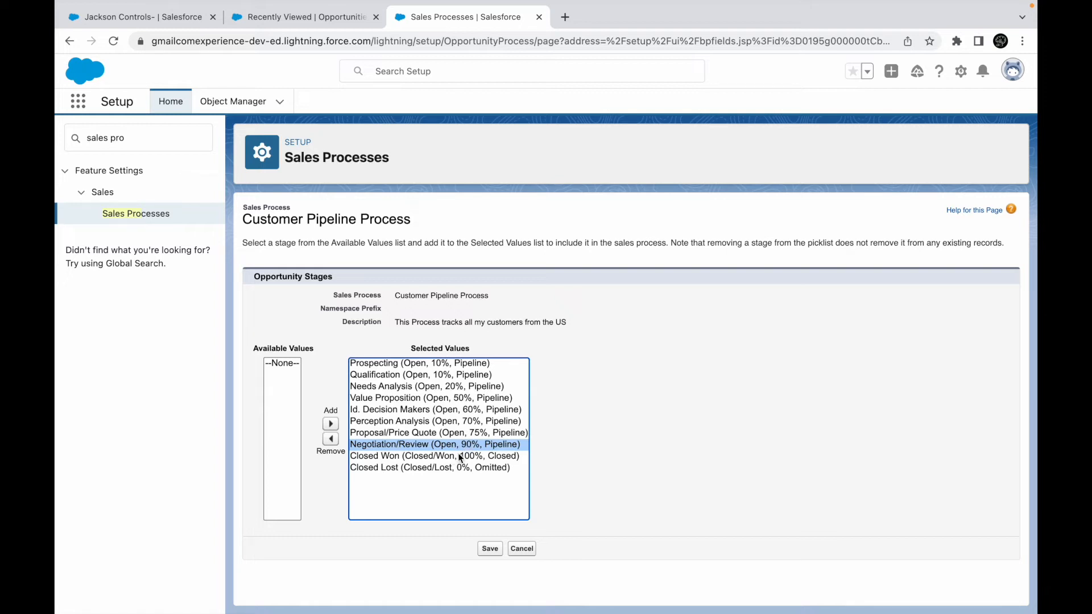
left_click(443, 470)
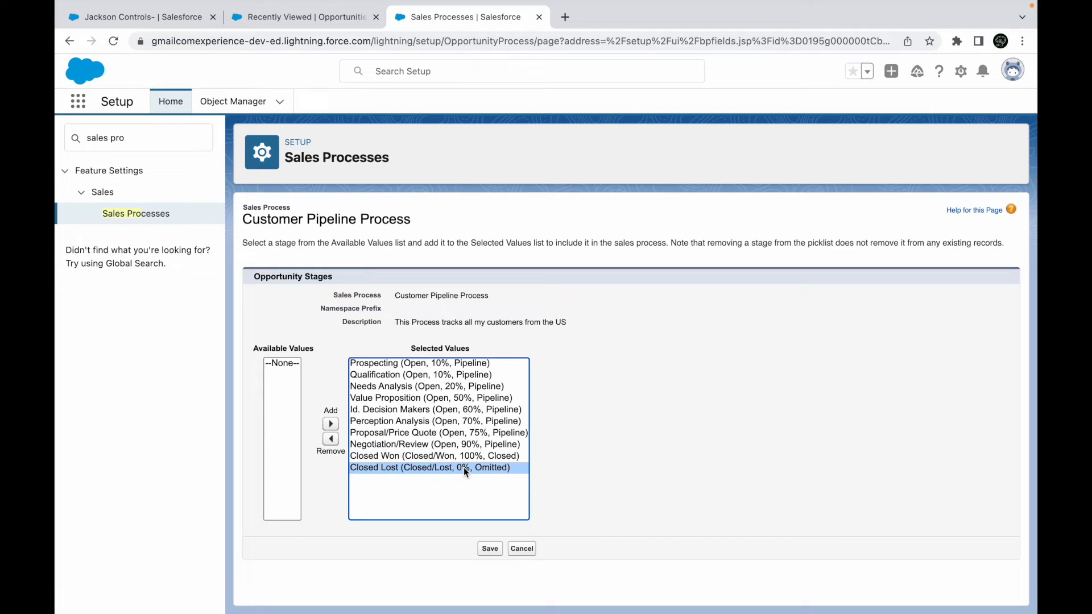
left_click(473, 460)
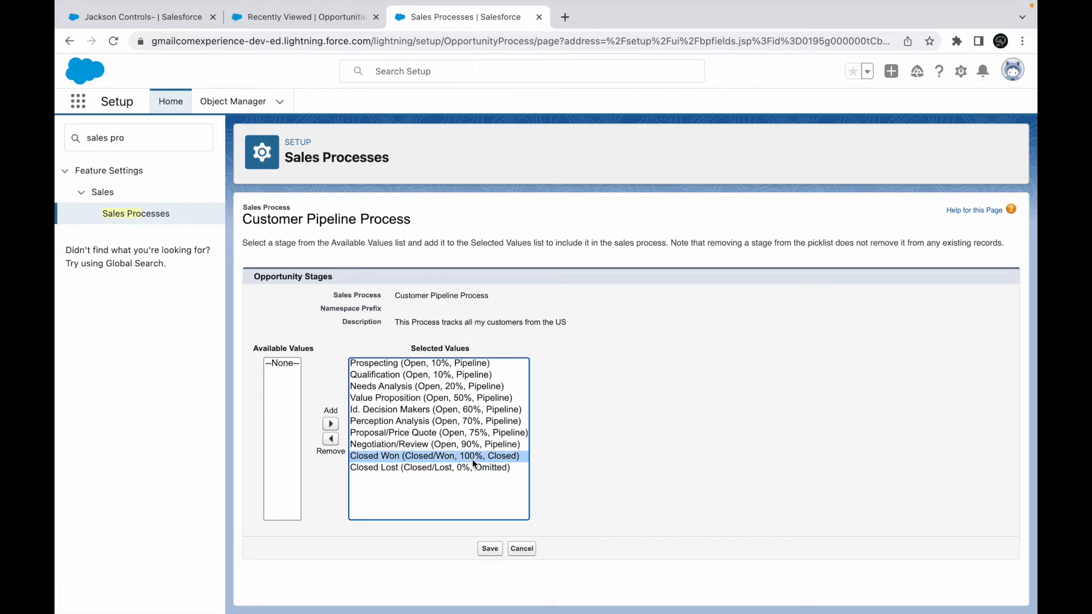
- Remove Needs Analysis and Id. Decision Makers from the selected stages and save
left_click(374, 388)
left_click(330, 439)
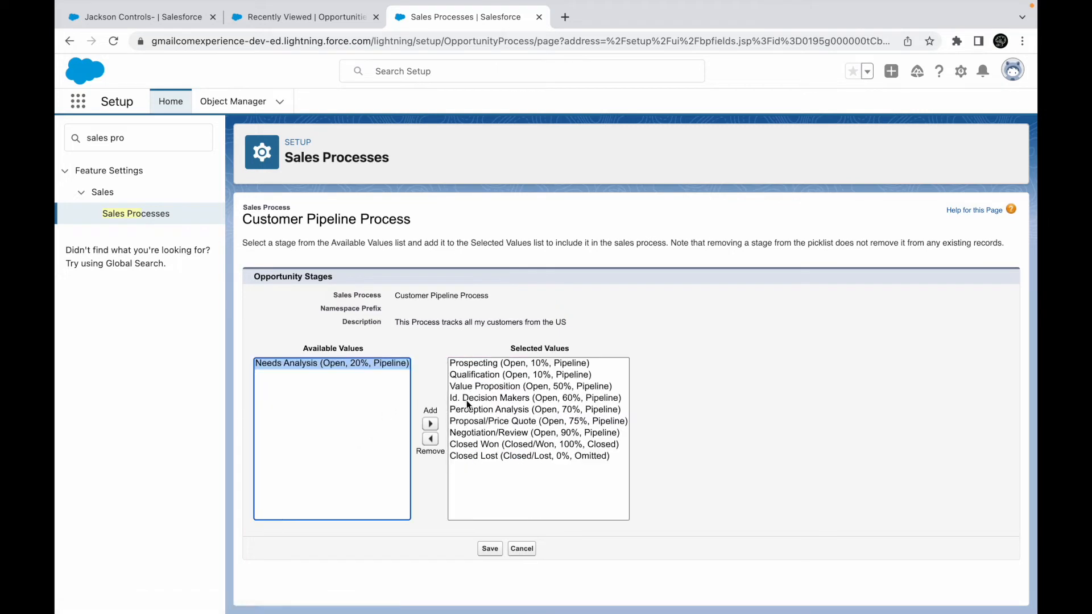
left_click(486, 397)
left_click(430, 439)
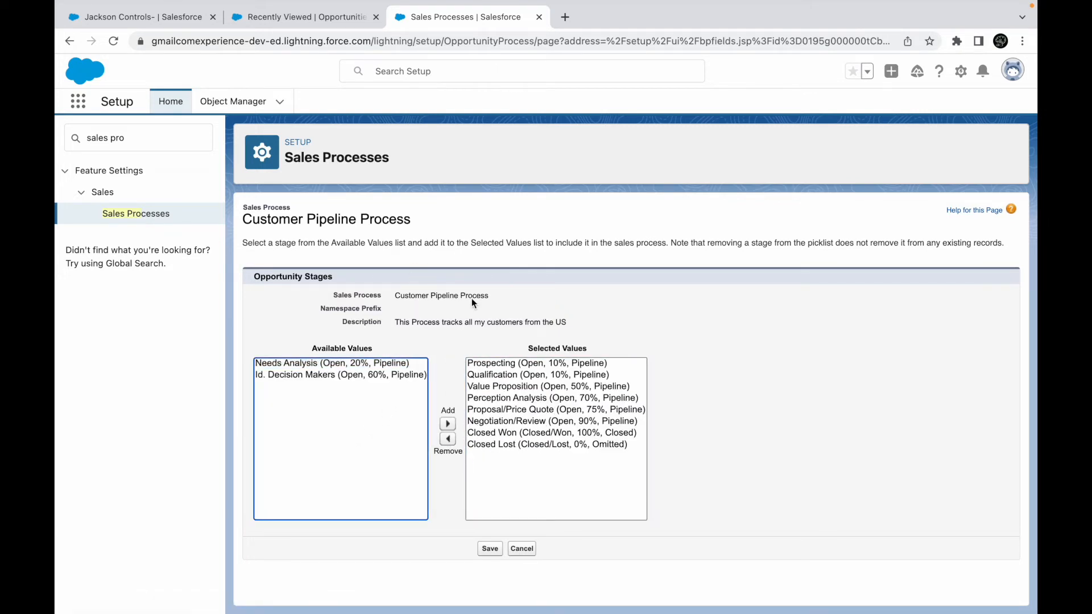
left_click(490, 549)
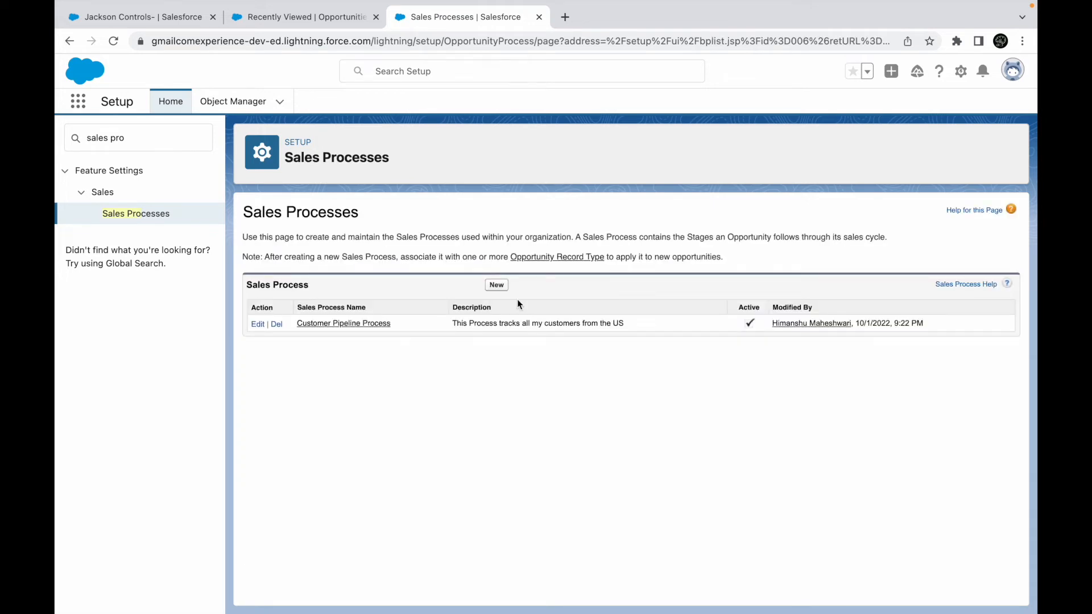
- Reopen Customer Pipeline Process to check its stages, then enter a new setup search
left_click(318, 324)
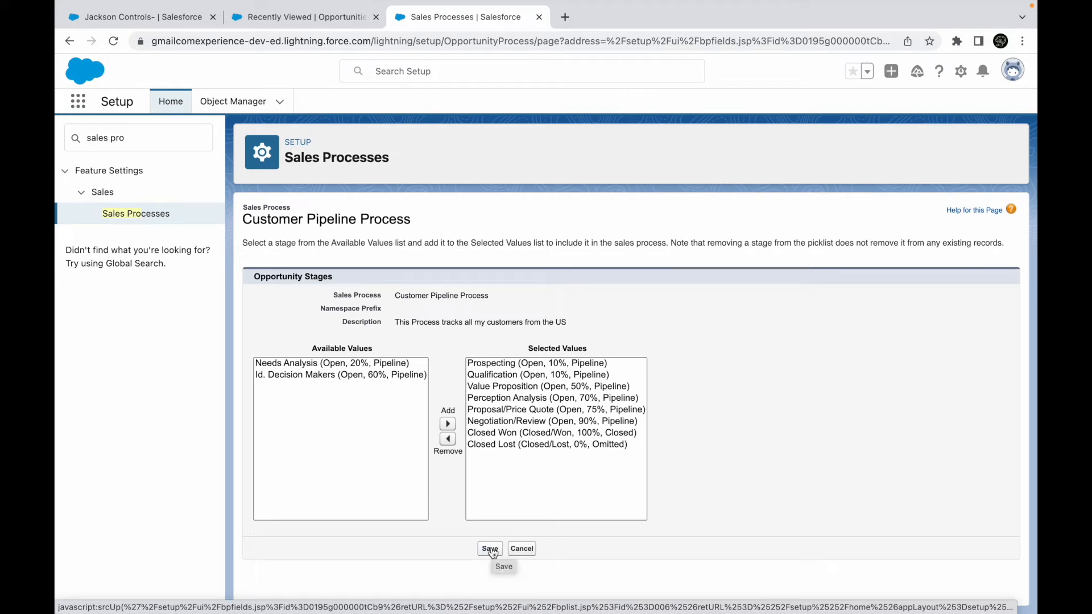
left_click(137, 142)
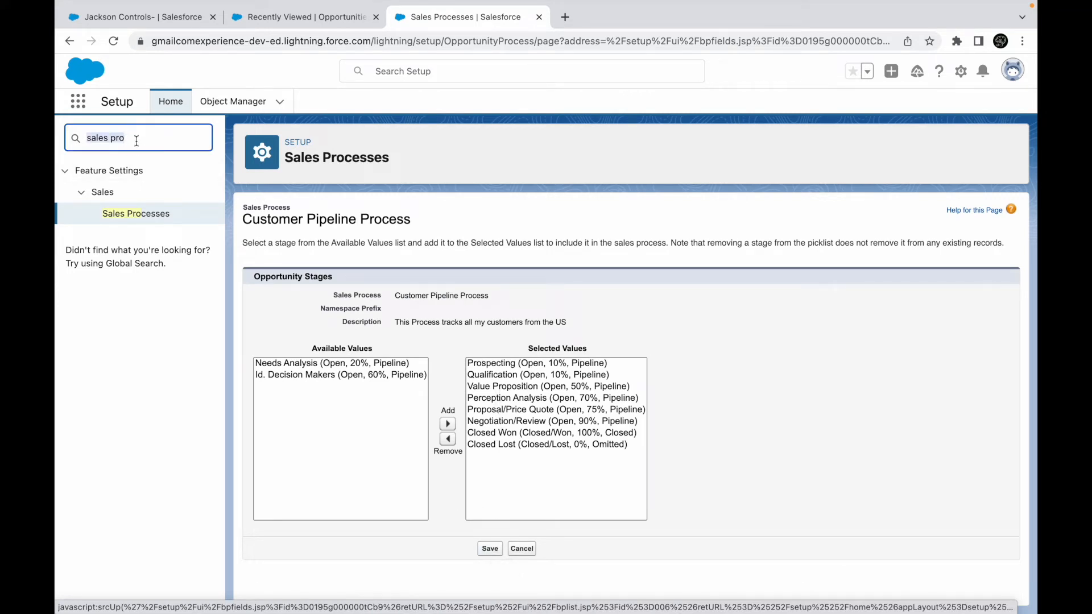
type("record")
key("BackSpace")
key("BackSpace")
key("BackSpace")
key("BackSpace")
key("BackSpace")
key("BackSpace")
- Go to the Opportunity object's Record Types in Object Manager and start a new one
left_click(232, 102)
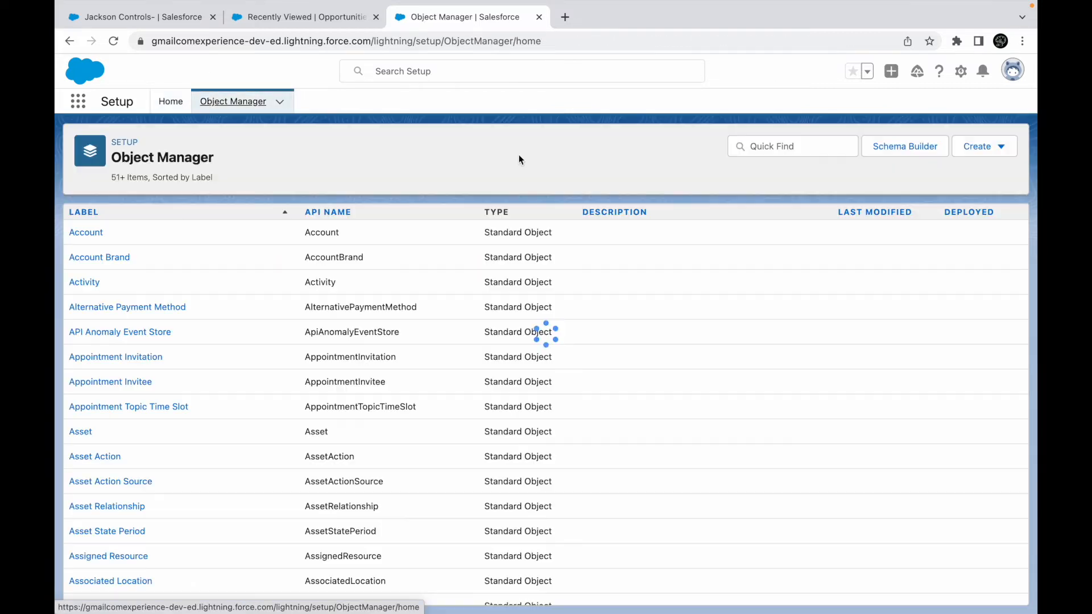
left_click(819, 146)
type("opportu")
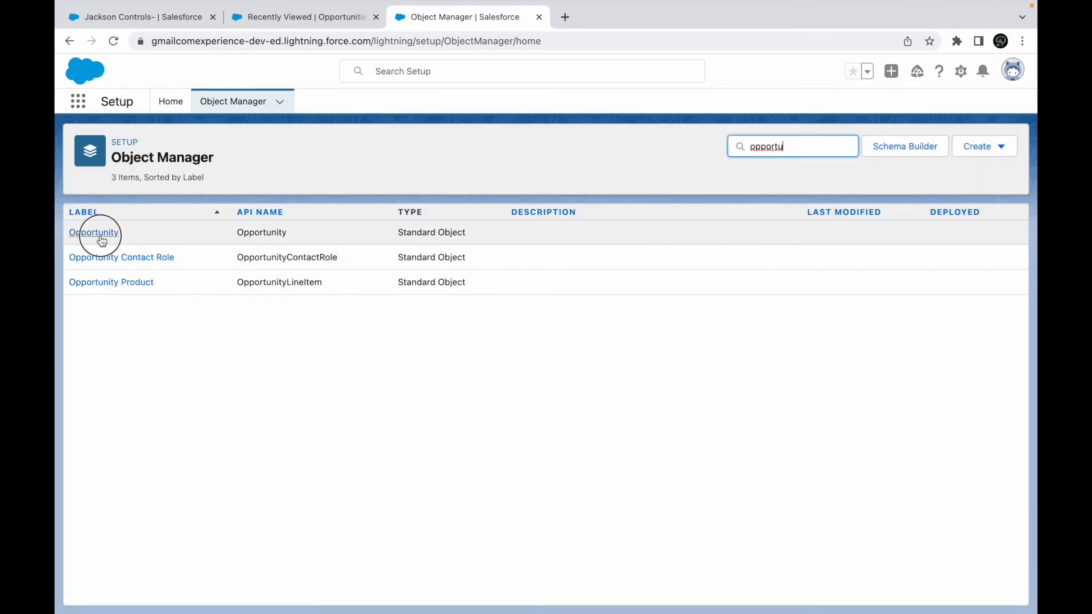
left_click(87, 233)
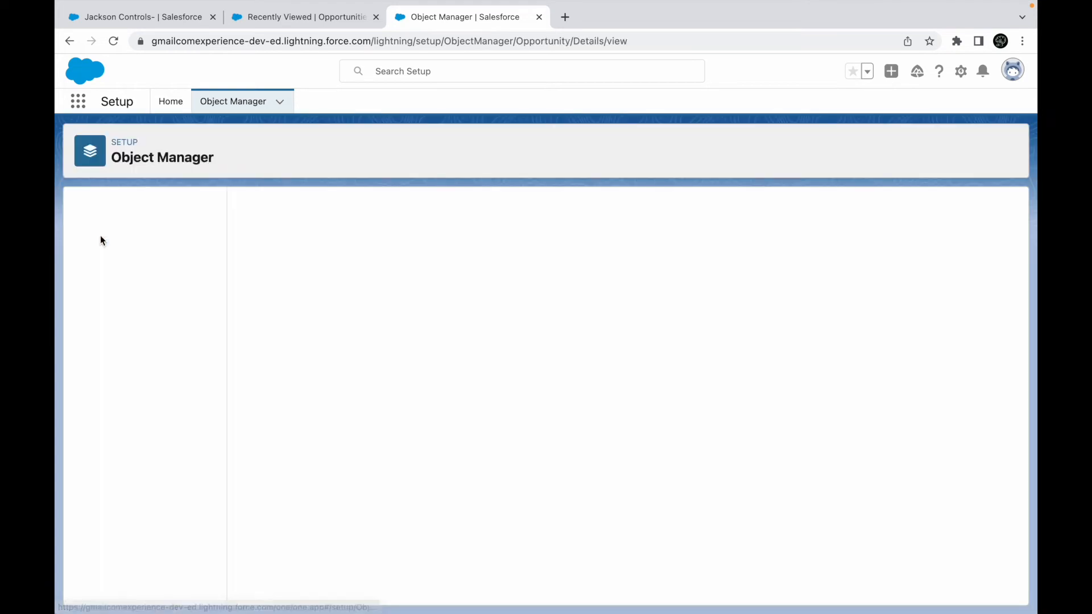
scroll(129, 402, "down", 1)
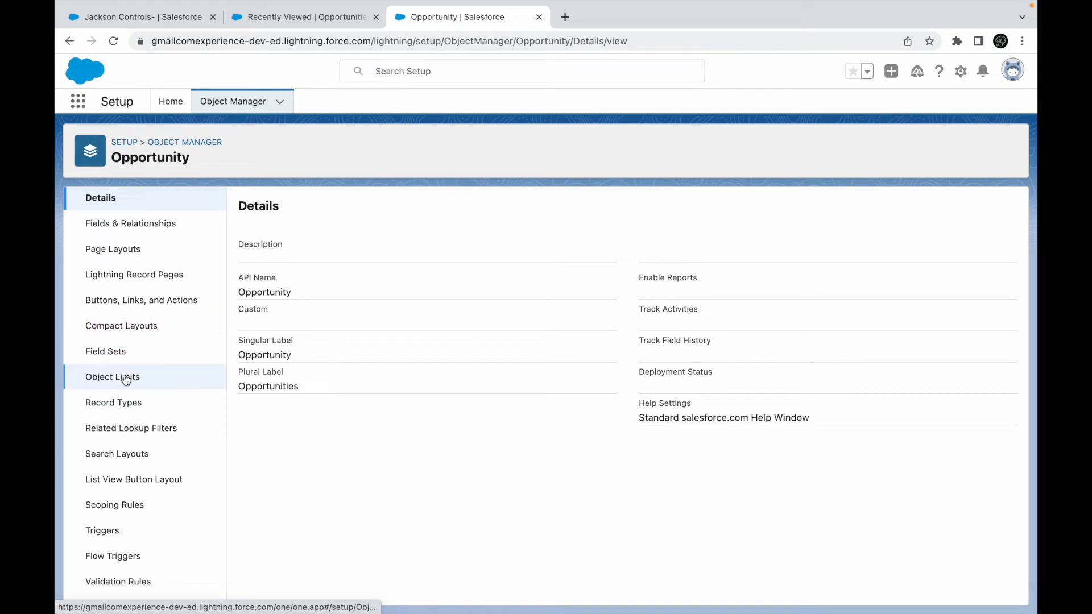
left_click(120, 402)
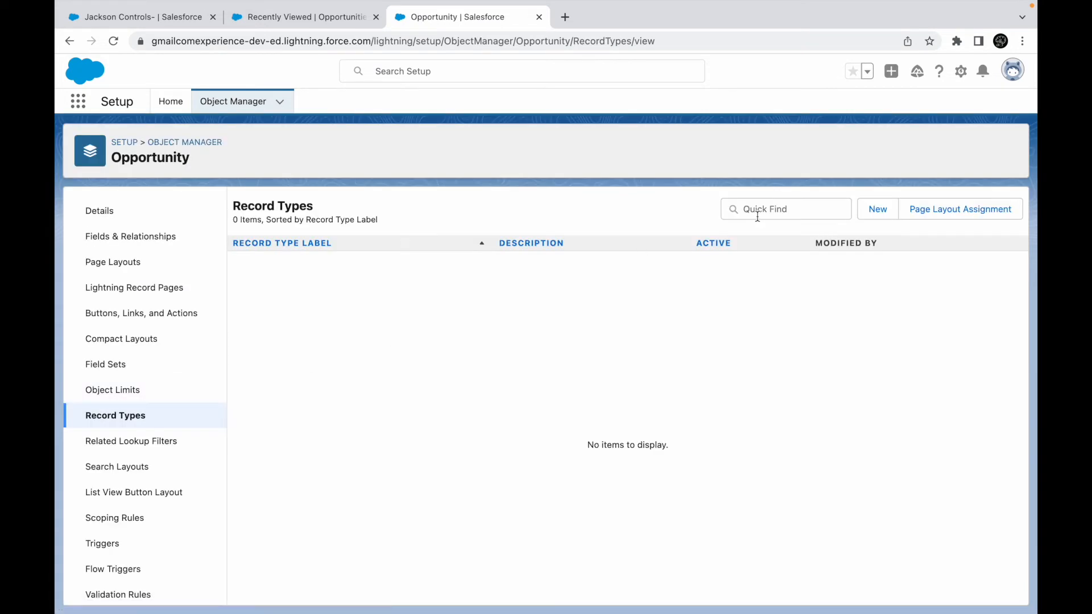
left_click(873, 210)
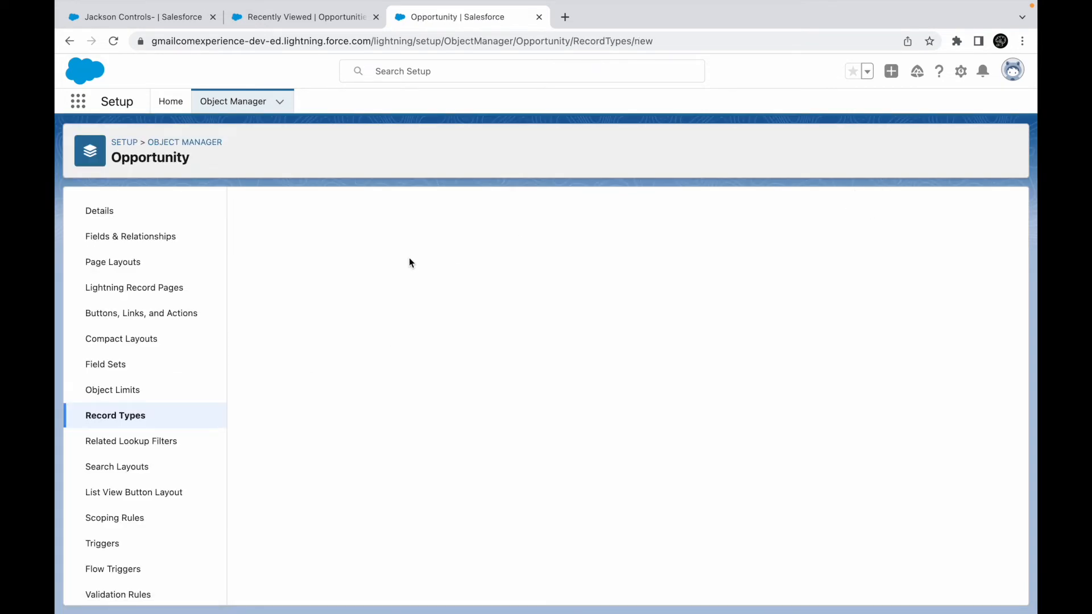
- Label the new record type 'US Customers Funnel' so its name auto-fills
left_click(410, 350)
type("US Customers")
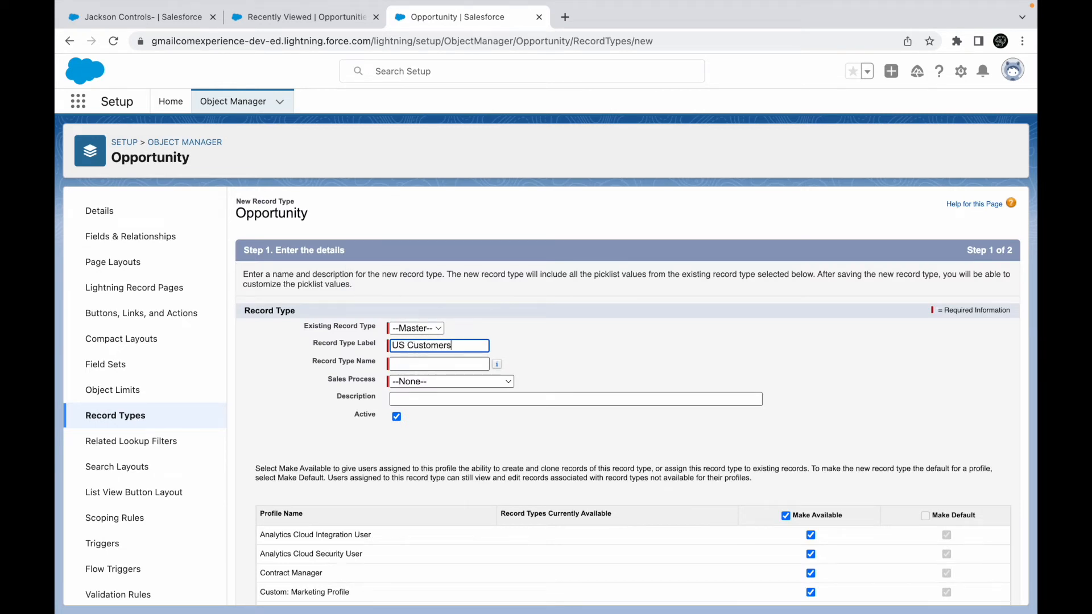
type(" Onlt")
key("BackSpace")
key("BackSpace")
key("BackSpace")
type("Funnel")
key("Tab")
left_click(582, 370)
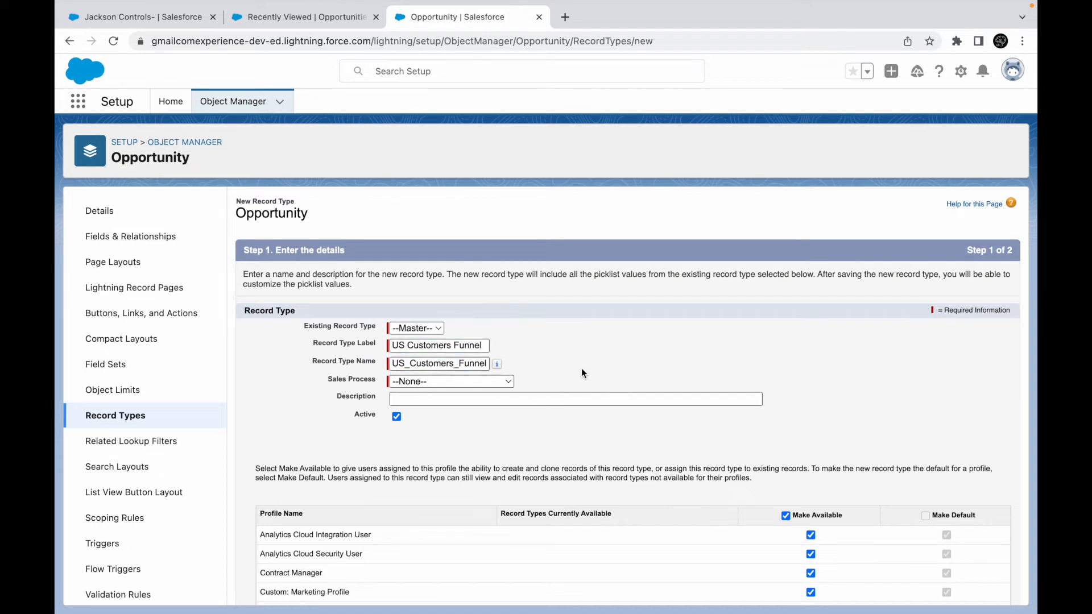
- Select Customer Pipeline Process as the record type's sales process
left_click(478, 386)
left_click(359, 396)
left_click(411, 387)
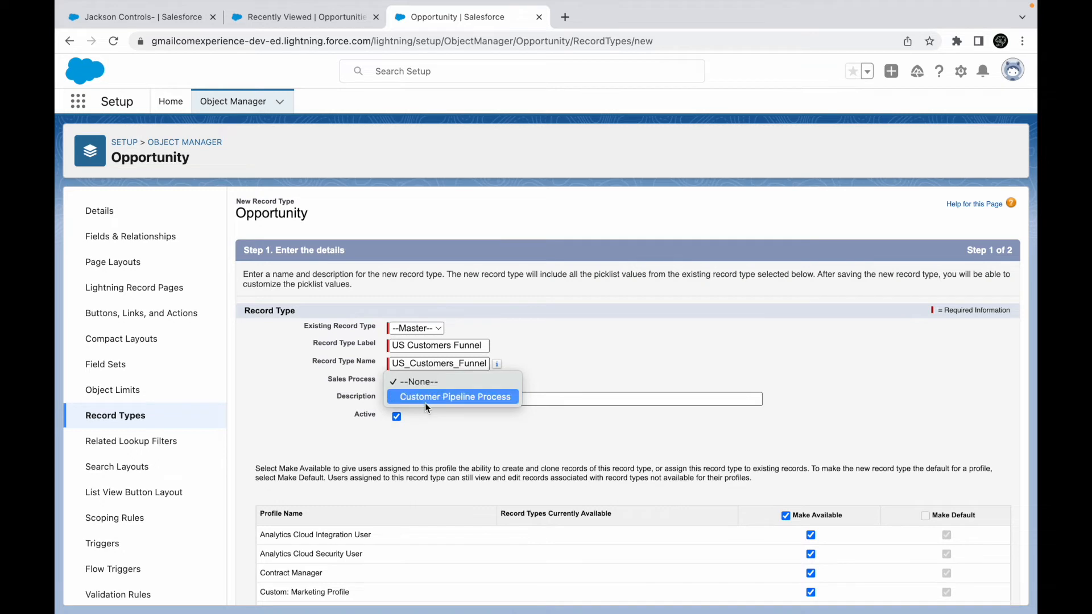
left_click(555, 352)
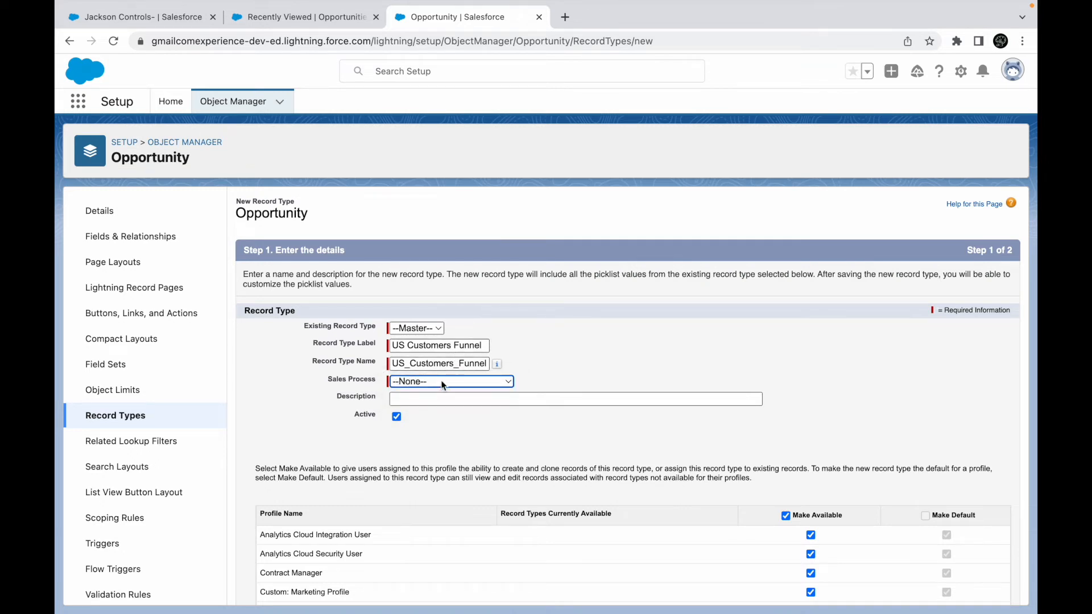
double_click(459, 366)
left_click(557, 355)
left_click(462, 382)
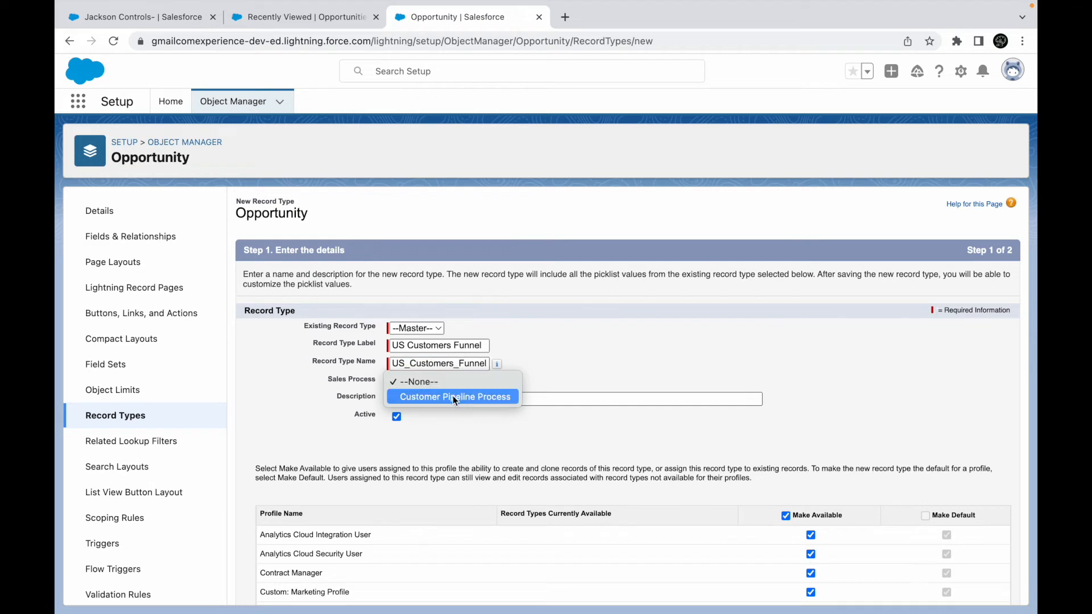
left_click(453, 396)
left_click(441, 404)
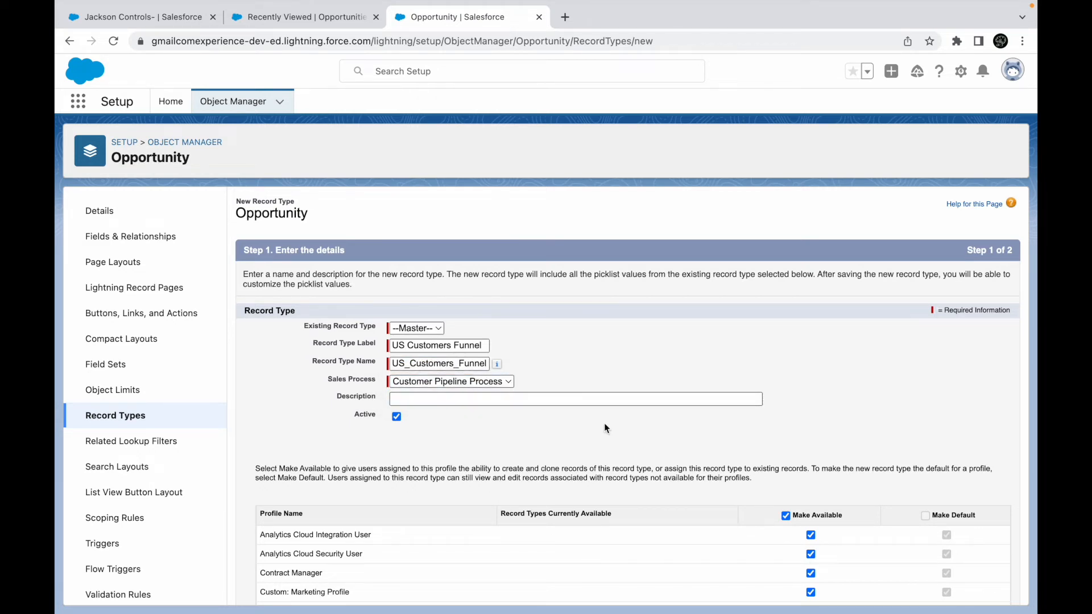
- Make the record type available only to System Administrator and continue
scroll(606, 428, "down", 5)
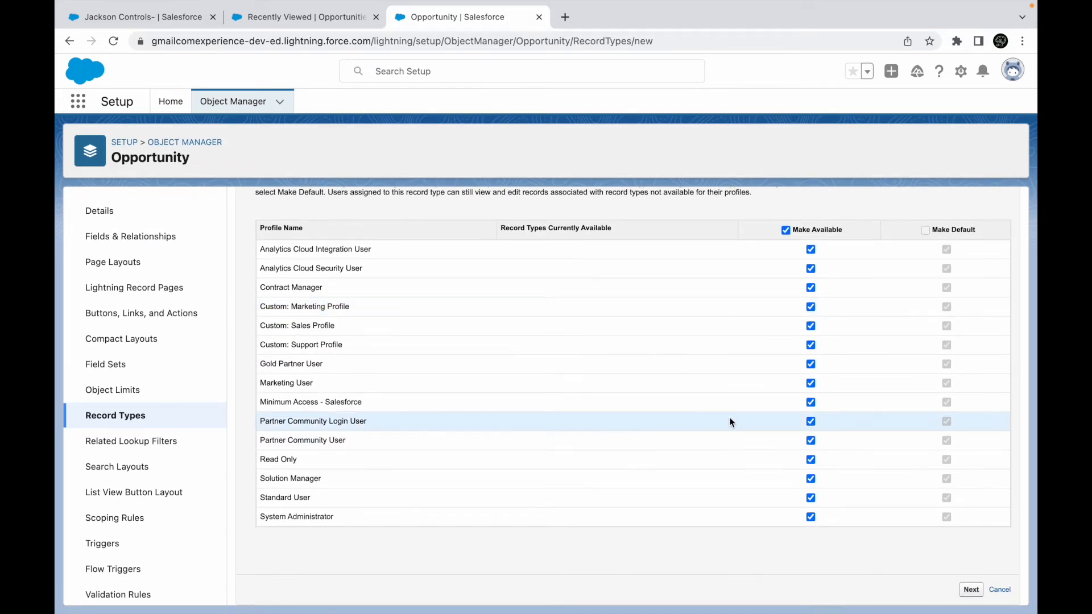
left_click(787, 230)
left_click(811, 517)
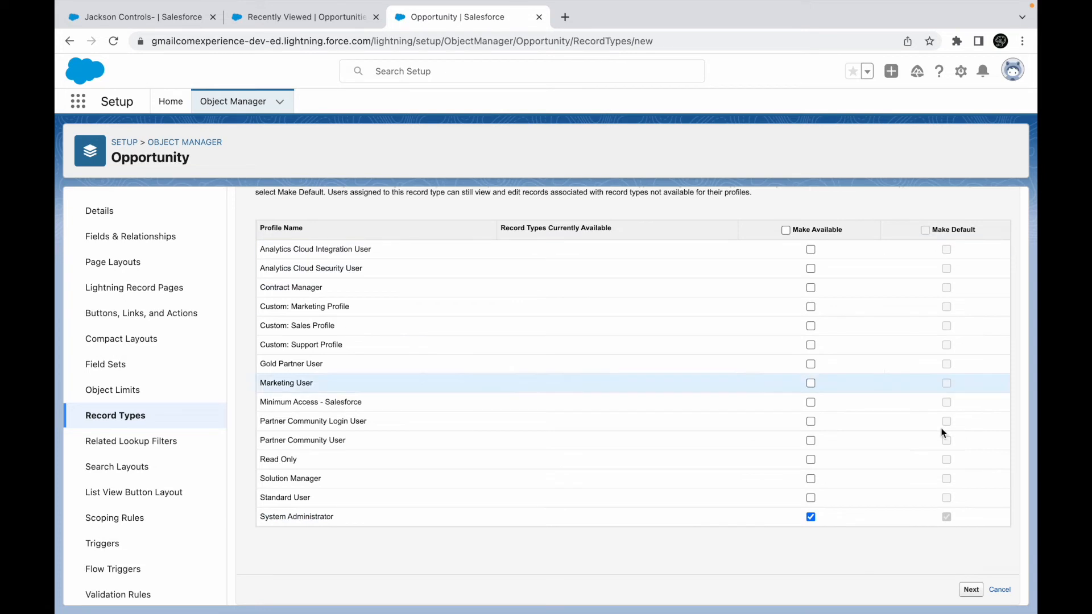
left_click(972, 591)
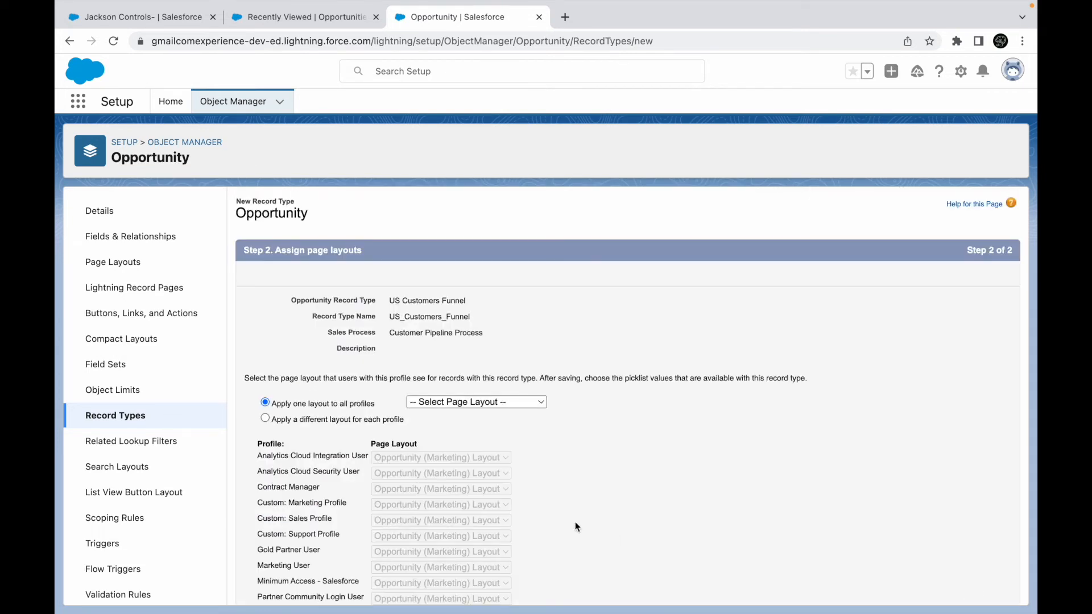
- Assign Opportunity Layout to all profiles and save US Customers Funnel
left_click(461, 403)
left_click(459, 462)
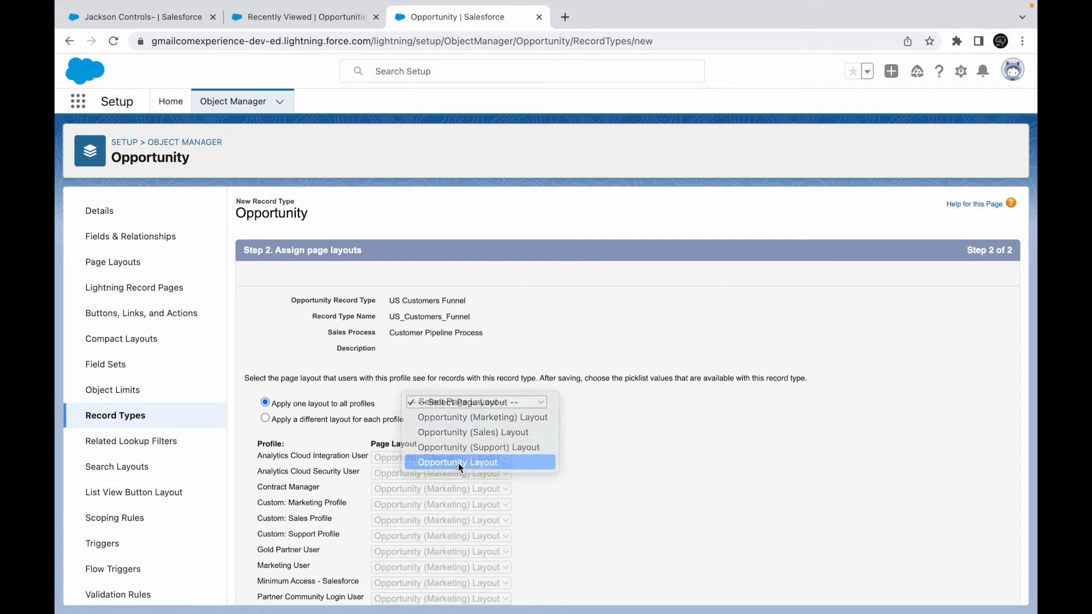
scroll(908, 378, "down", 3)
left_click(968, 589)
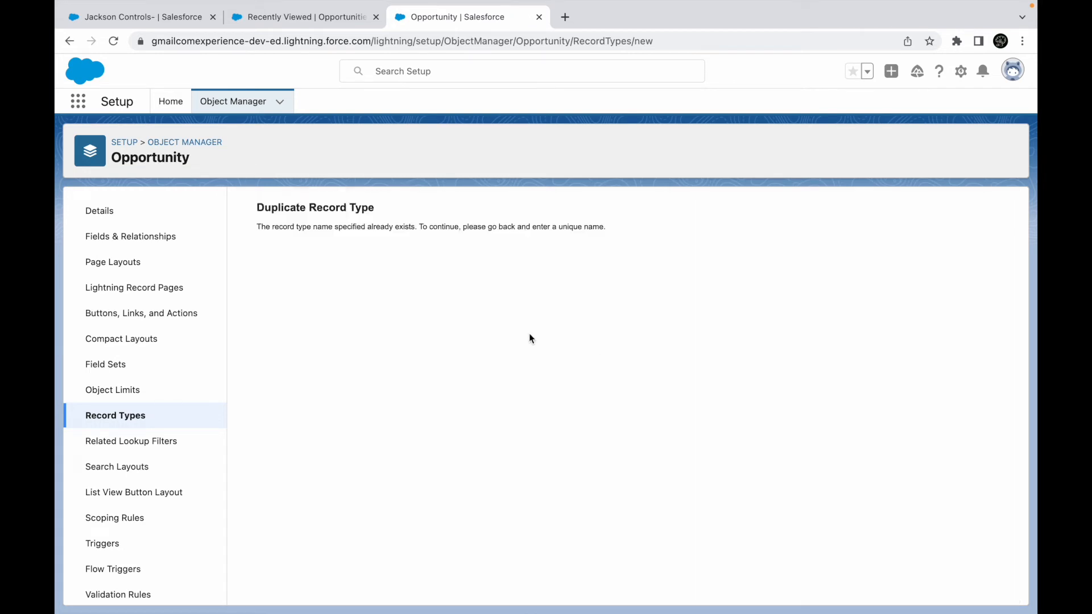
- Highlight the duplicate-name error, then return to the Record Types list
left_click_drag(351, 227, 464, 227)
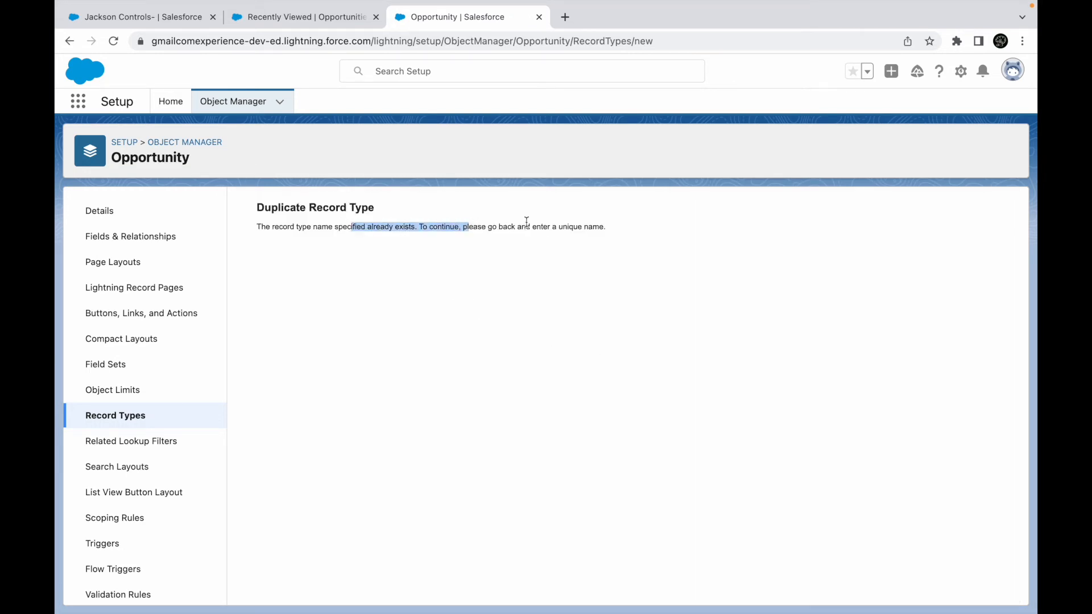
left_click(403, 245)
left_click(112, 419)
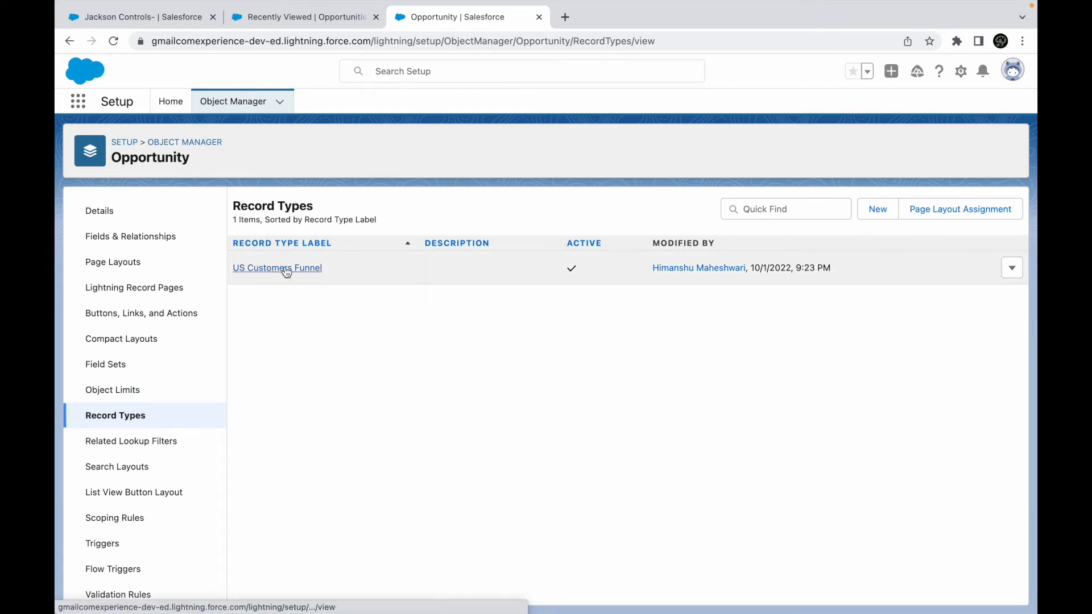
- Start the UK Customers Funnel record type, active and available to System Administrator
left_click(873, 213)
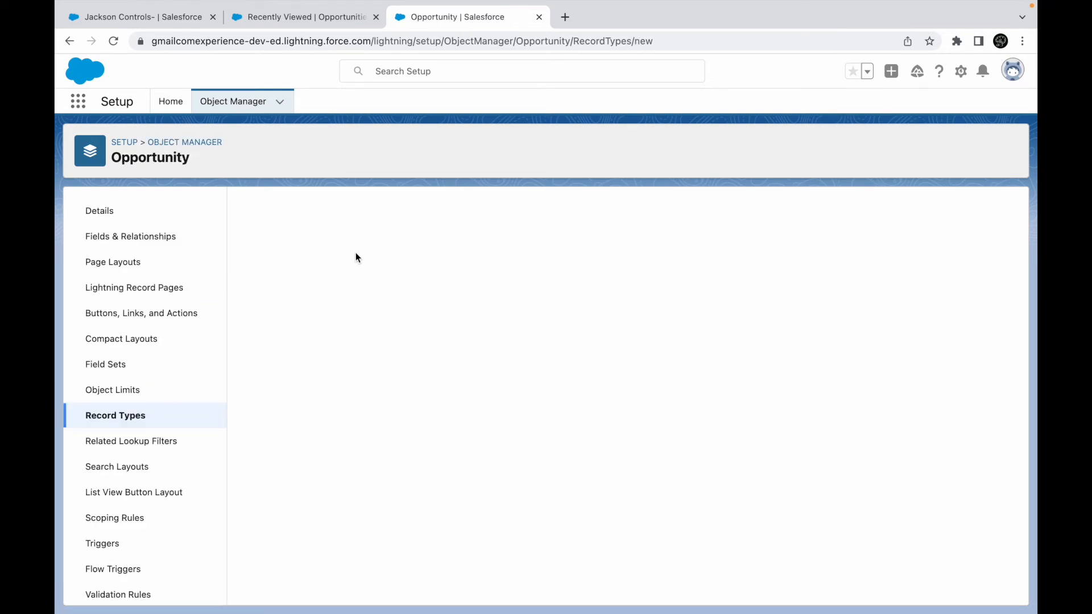
type("UK Customers Funnel")
key("Tab")
left_click(455, 382)
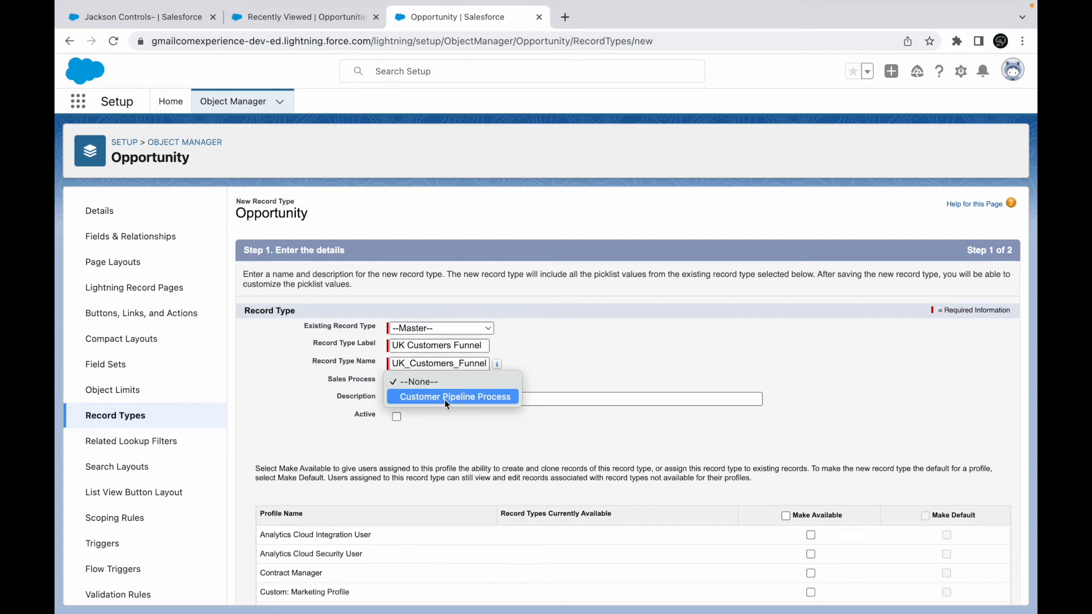
left_click(444, 397)
left_click(415, 383)
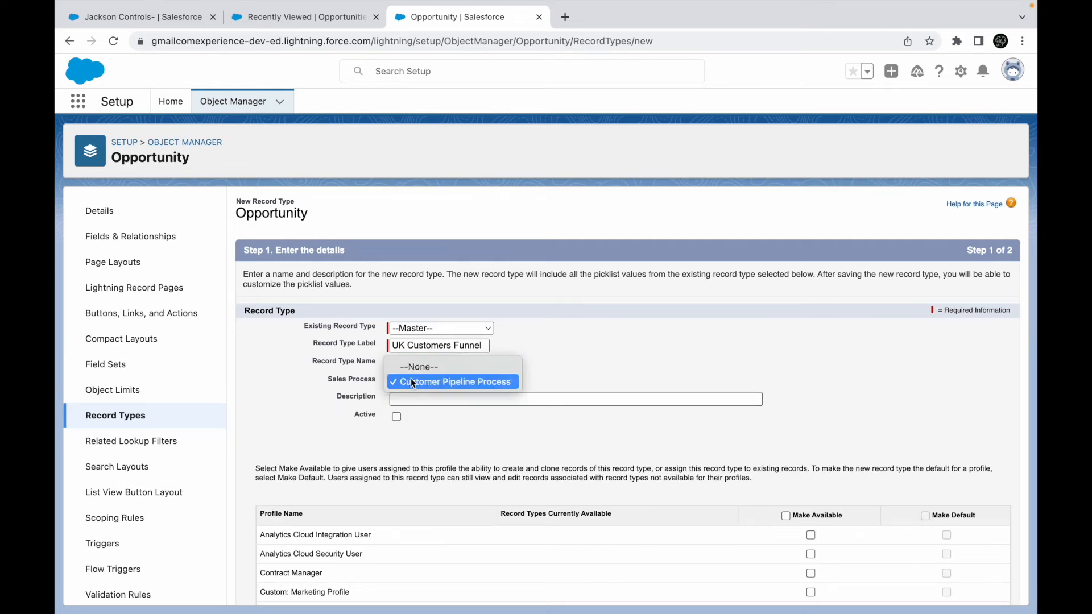
left_click(407, 370)
left_click(398, 416)
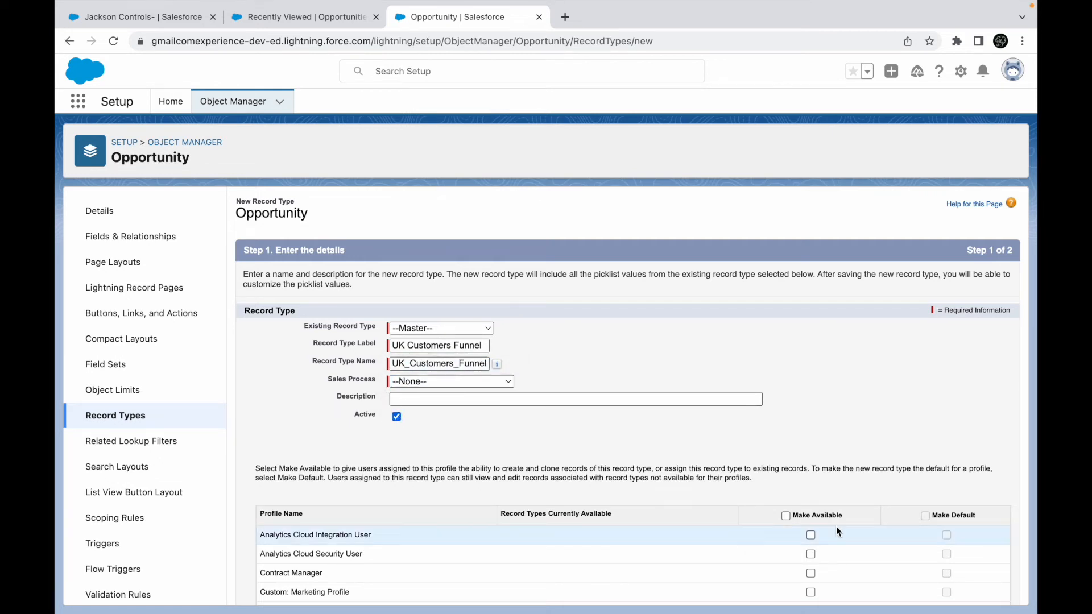
scroll(836, 527, "down", 5)
left_click(811, 519)
left_click(973, 591)
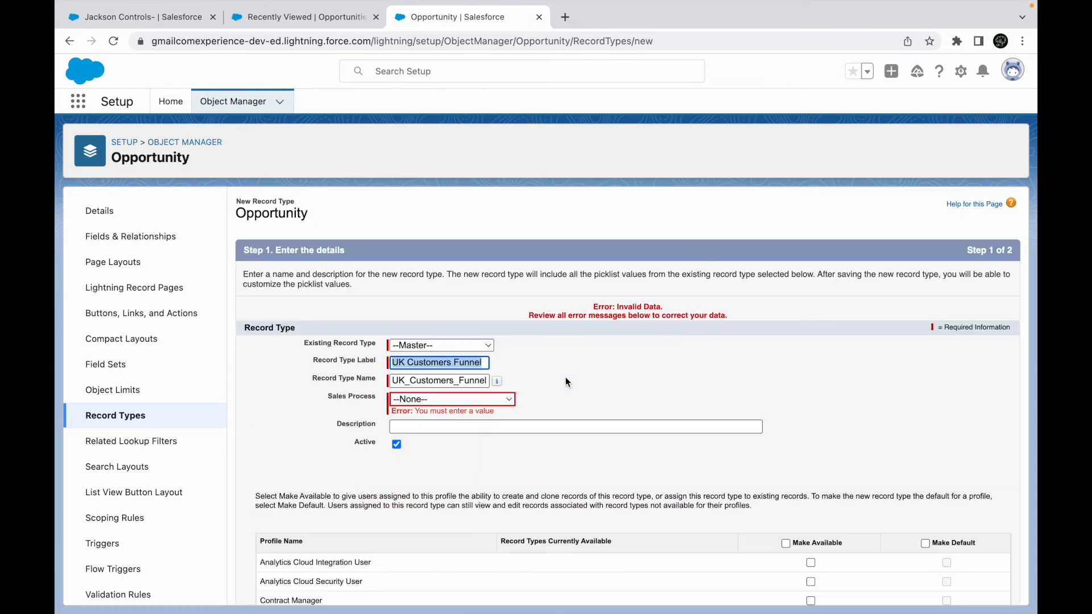
- Link Customer Pipeline Process, assign Opportunity Layout to all profiles, then return to Setup Home
left_click(439, 399)
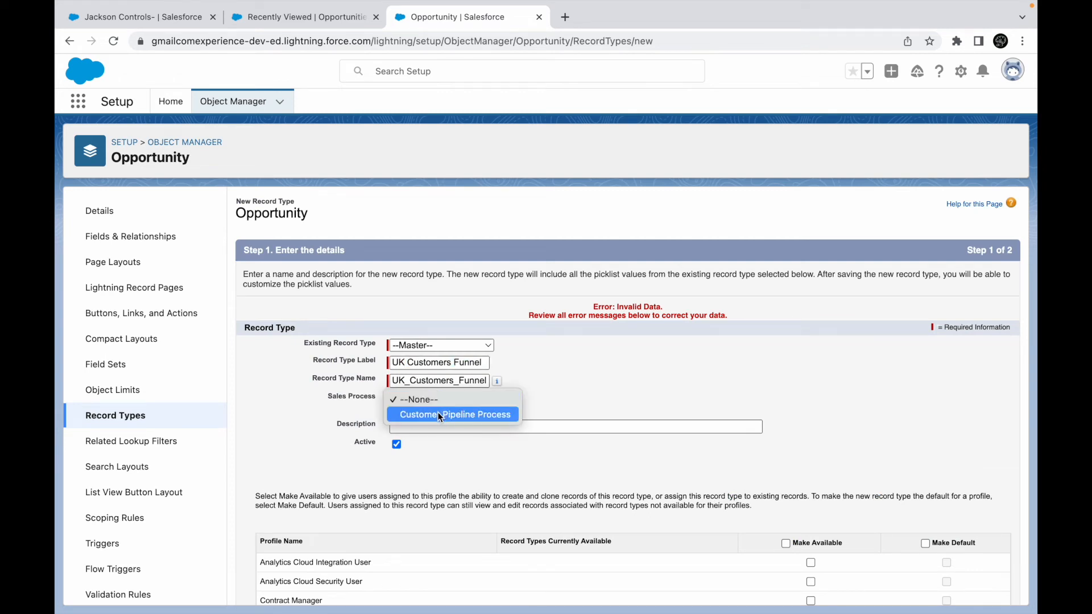
left_click(438, 412)
scroll(747, 384, "down", 5)
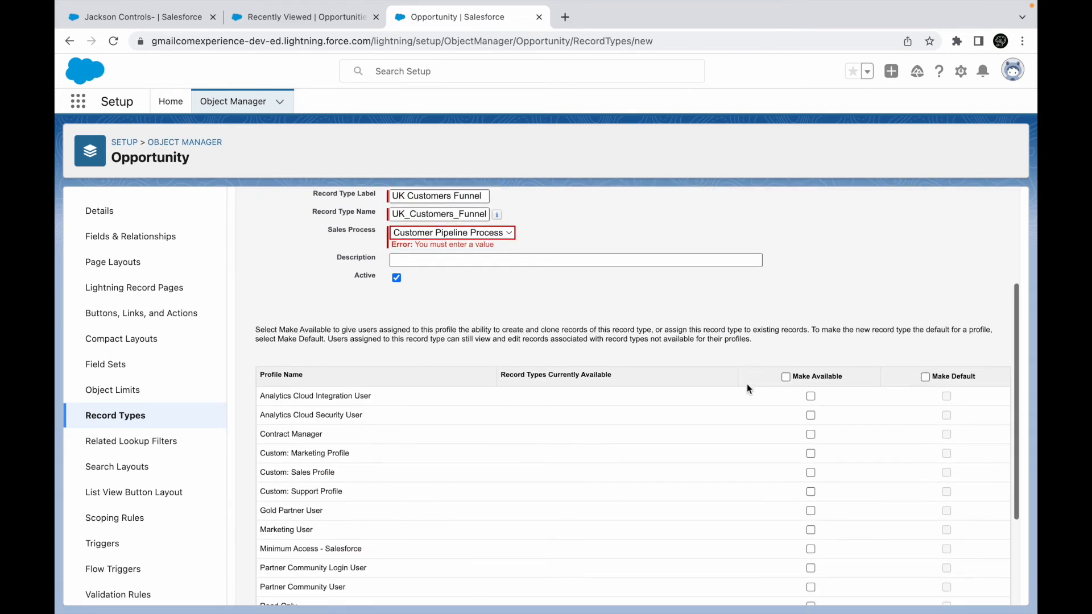
left_click(970, 590)
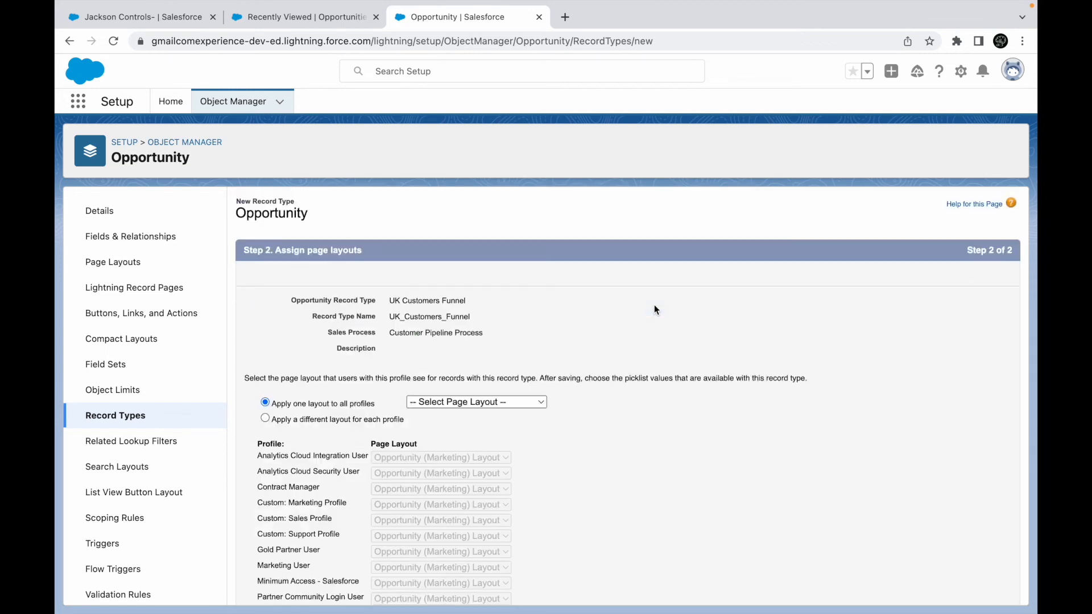
left_click(479, 402)
left_click(446, 461)
scroll(883, 329, "down", 3)
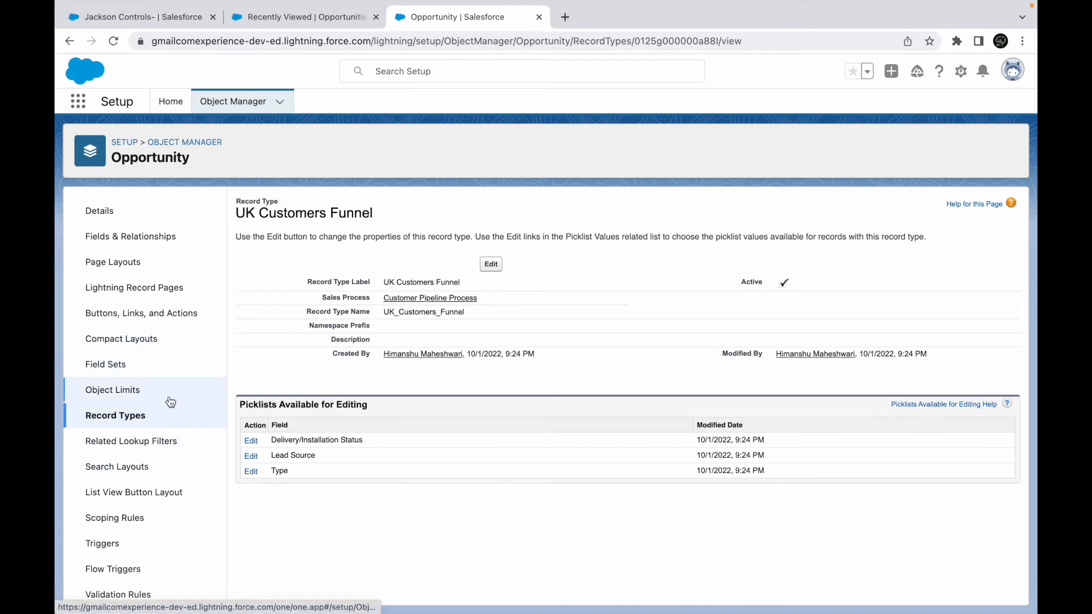
left_click(170, 101)
- Create and save a new sales process named 'Customer UK Pipeline Process'
left_click(155, 137)
type("sales pro")
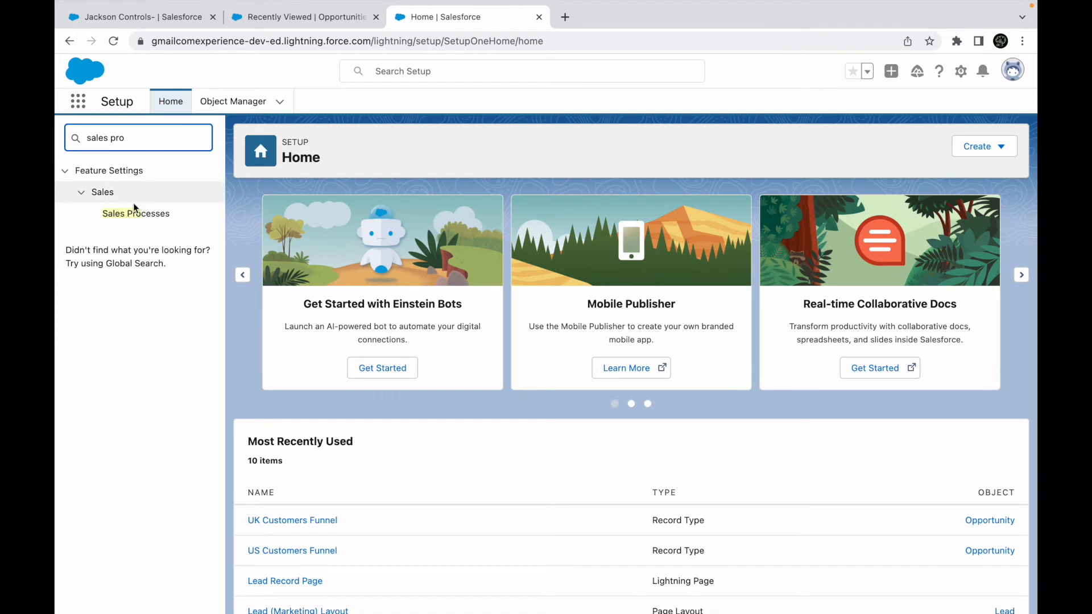
left_click(132, 215)
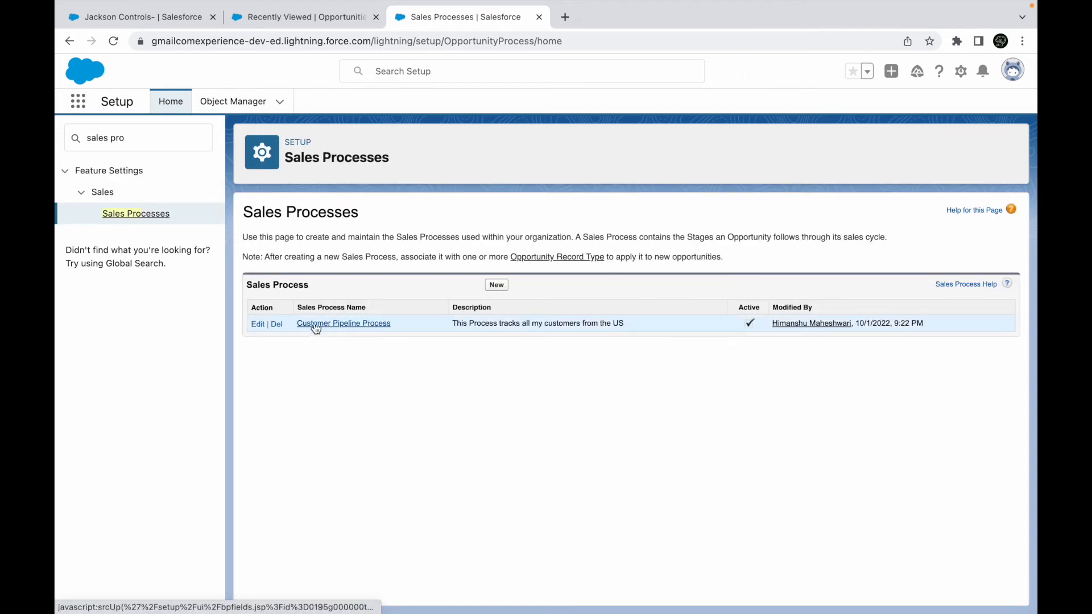
left_click(496, 286)
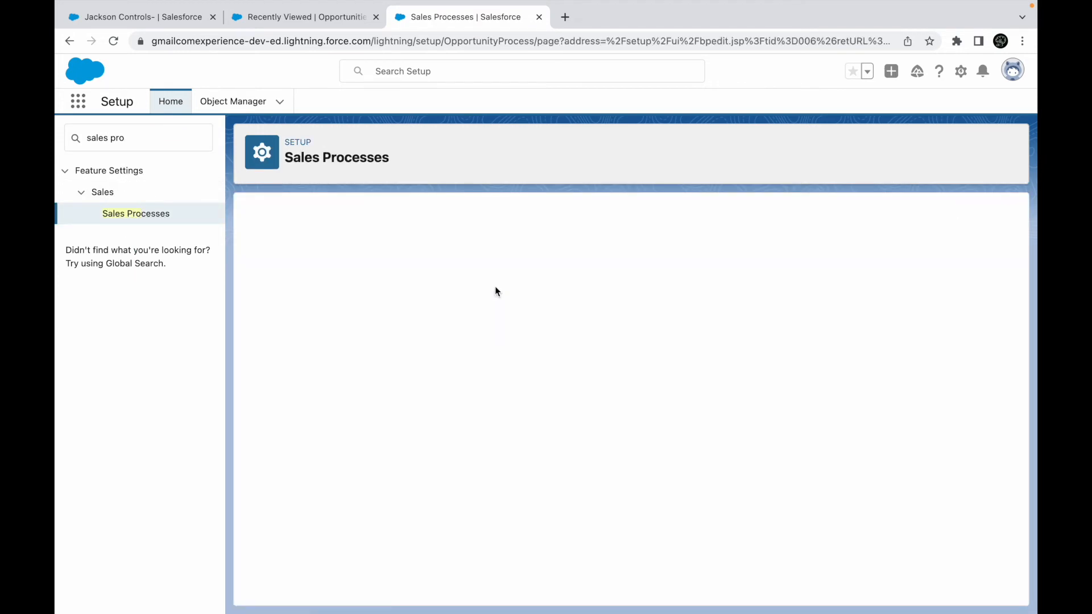
type("C")
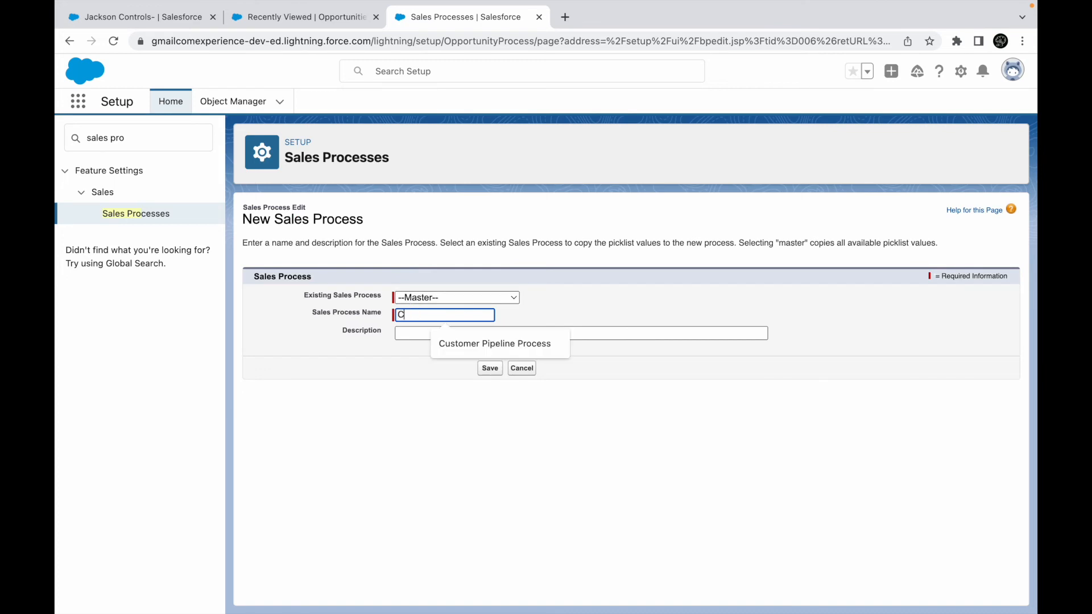
type("ustomer UK Pip")
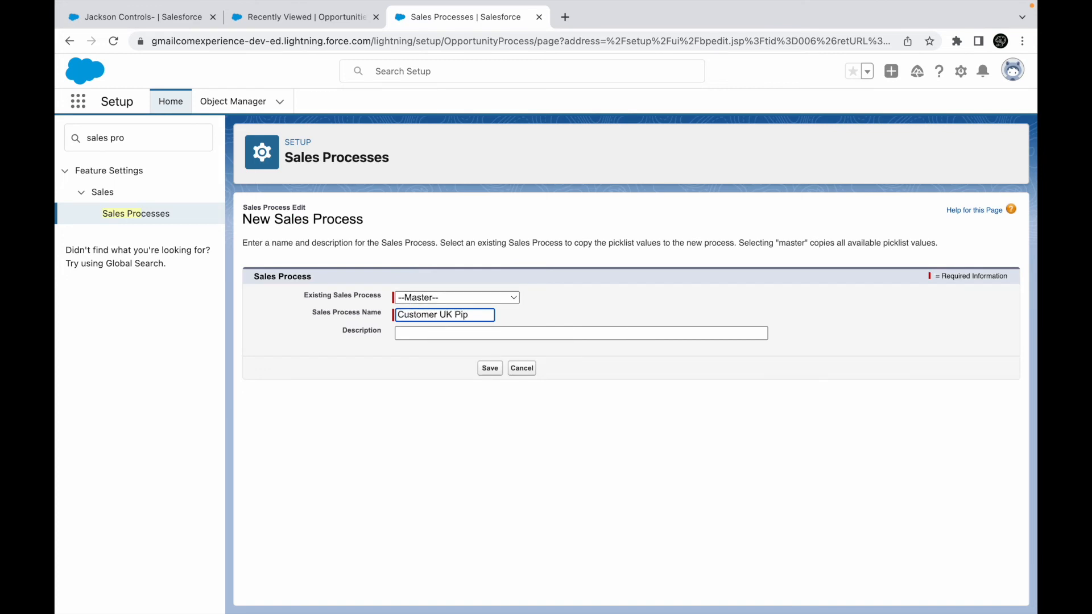
type("eline Process")
left_click(488, 369)
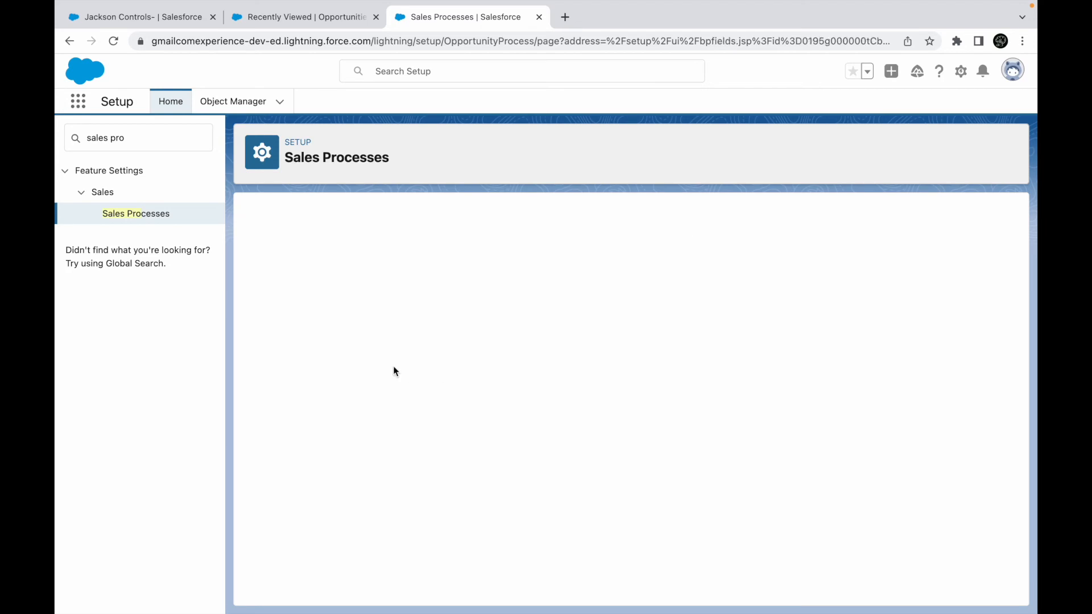
- Remove Perception Analysis from the UK process's selected stages and save
left_click(395, 447)
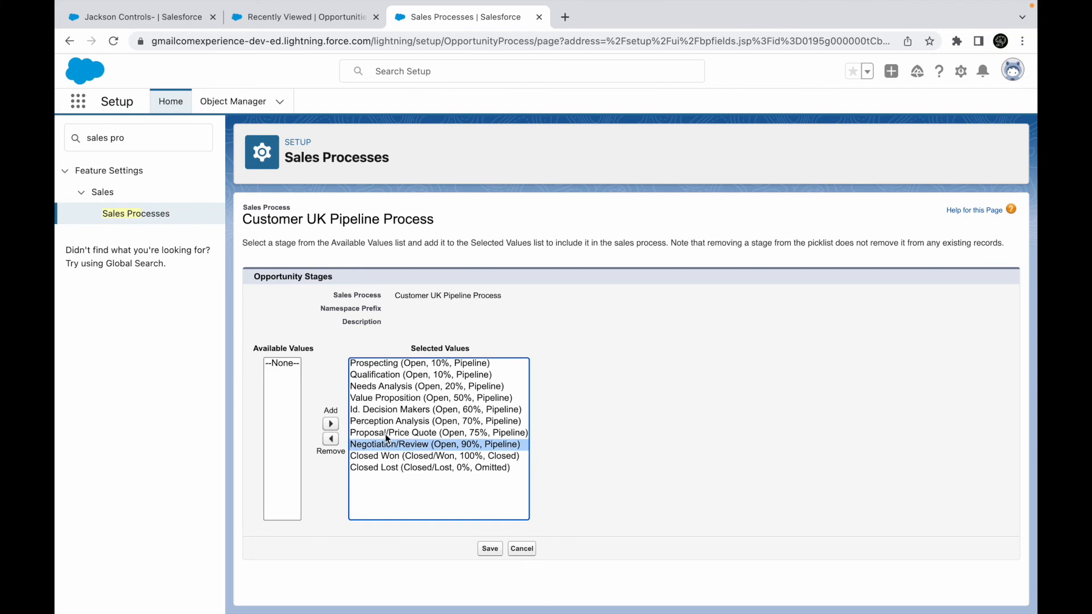
left_click(380, 424)
left_click(330, 439)
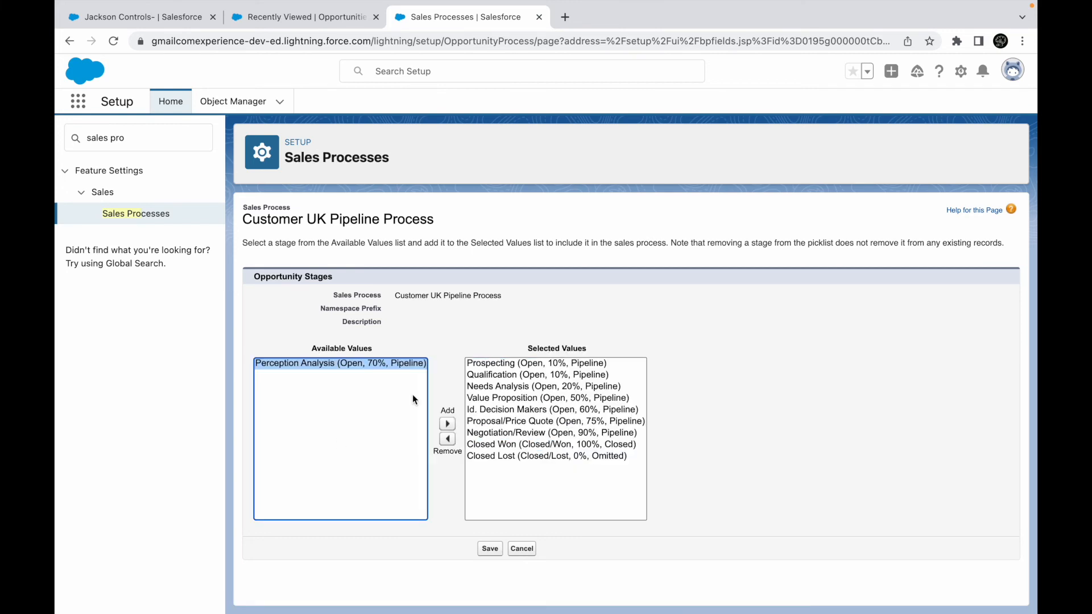
left_click(488, 547)
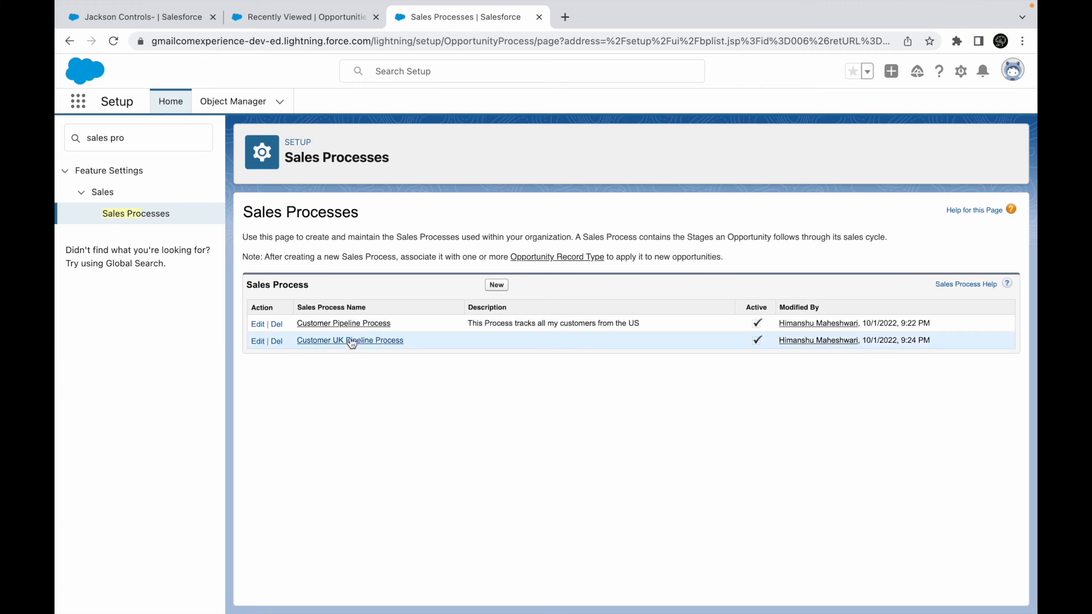
- Find Opportunity in Object Manager and open its UK Customers Funnel record type
left_click(233, 102)
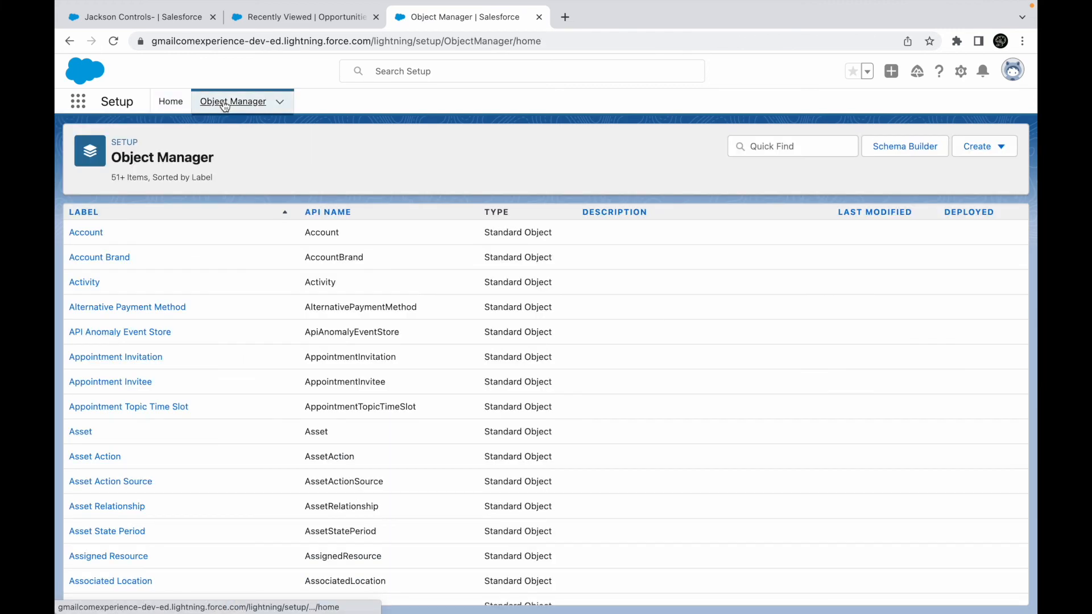
left_click(786, 145)
type("opport")
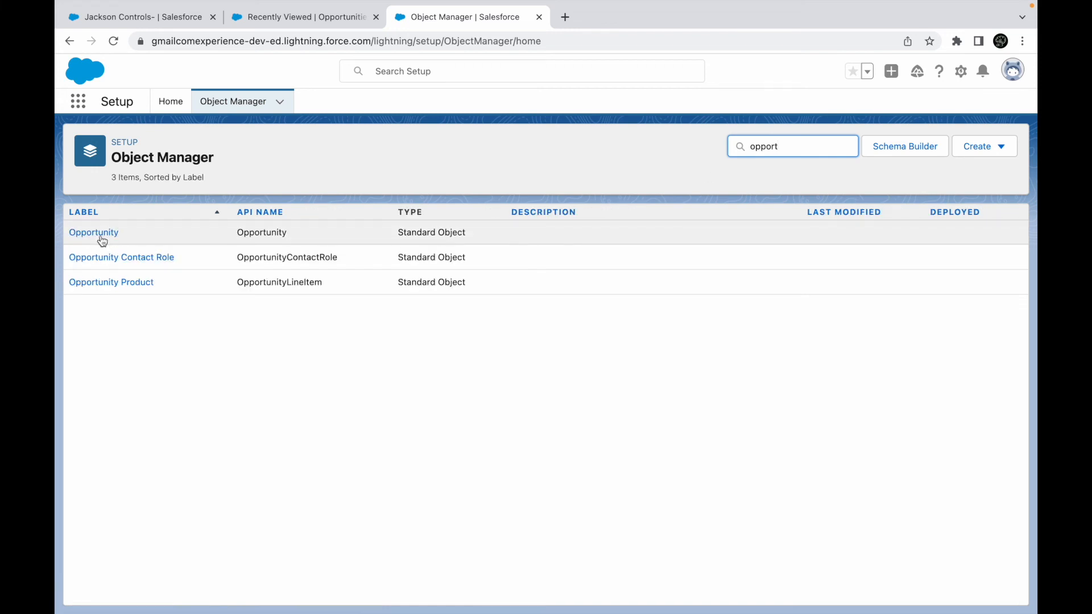
left_click(98, 236)
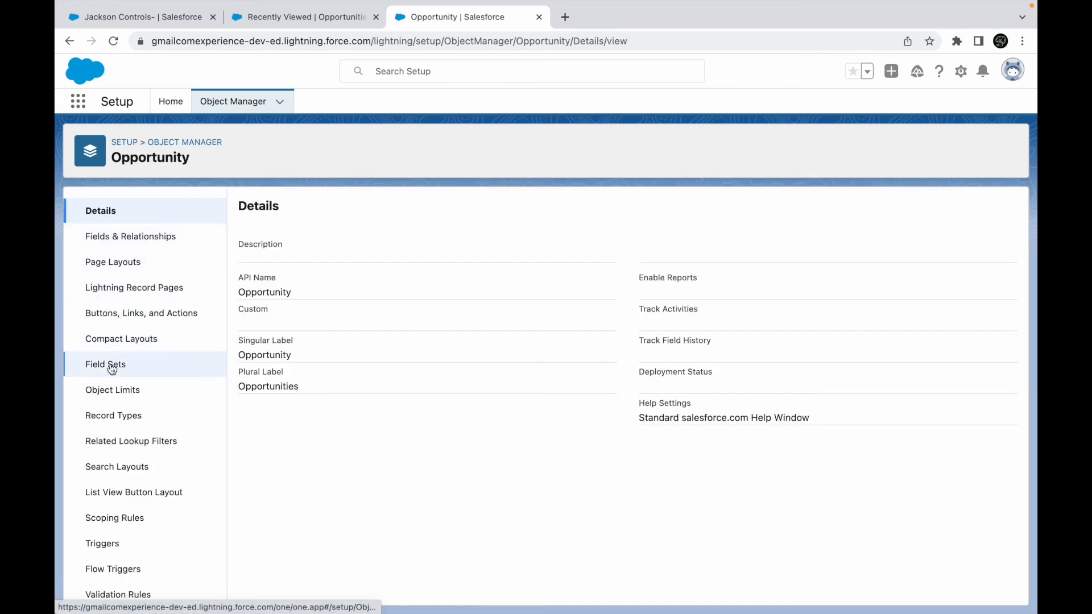
left_click(113, 417)
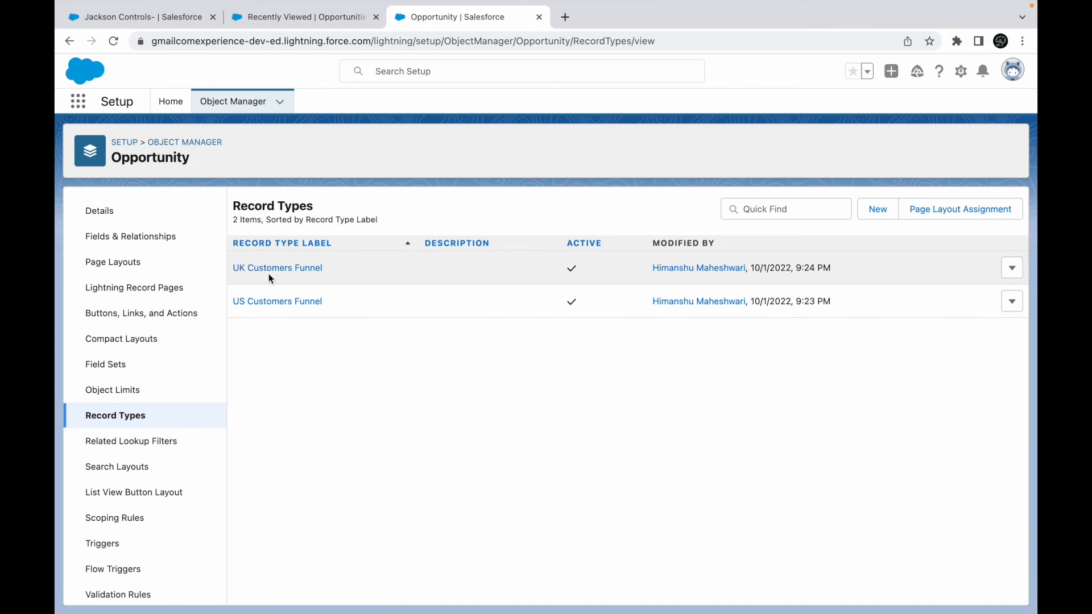
left_click(264, 270)
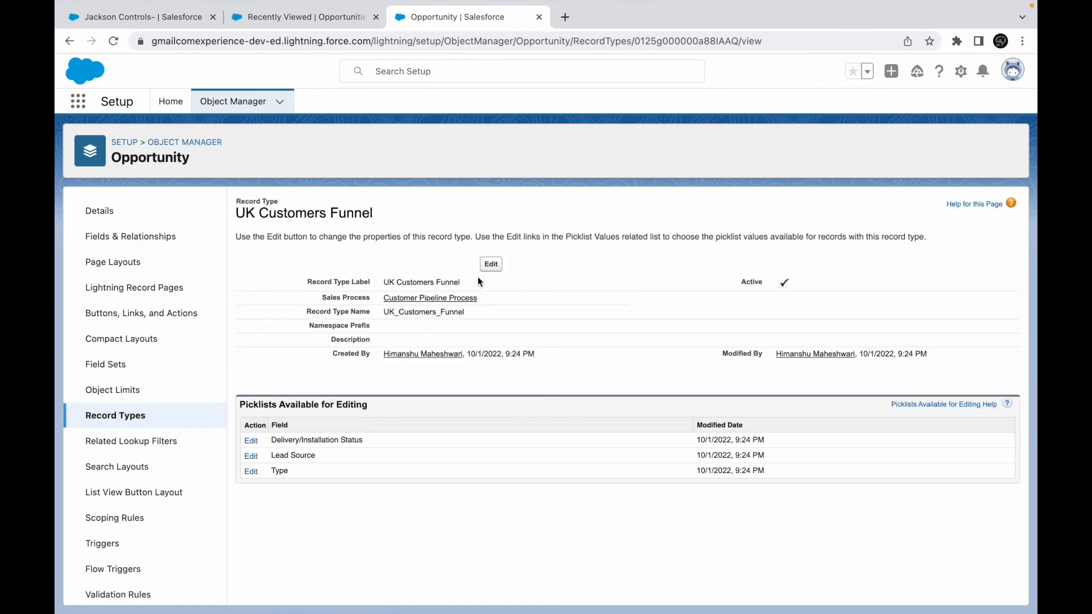
- Set the record type's sales process to Customer UK Pipeline Process and save
left_click(491, 264)
left_click(418, 341)
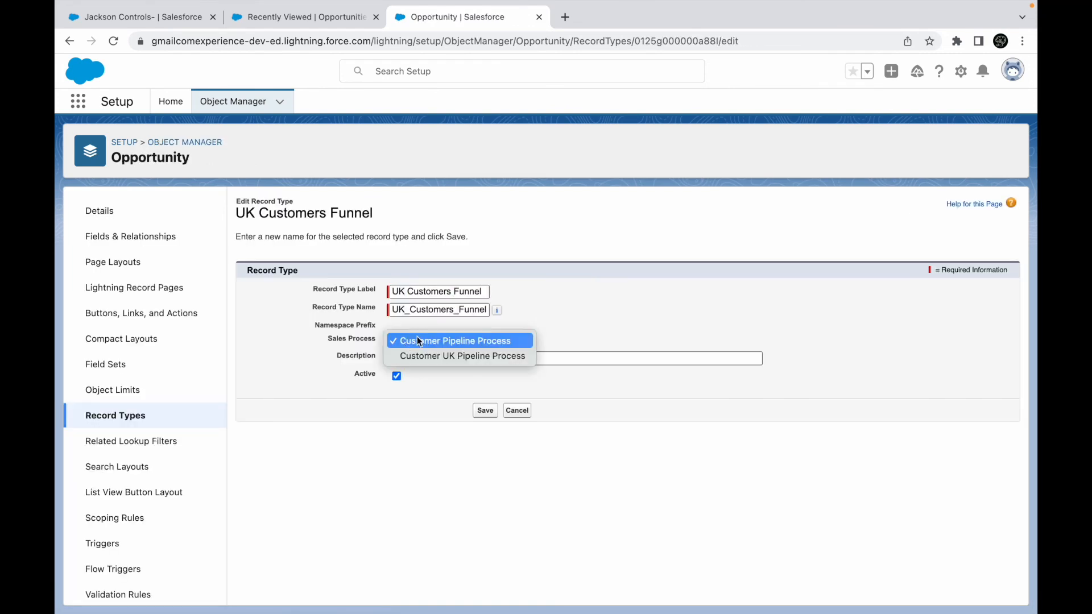
left_click(434, 357)
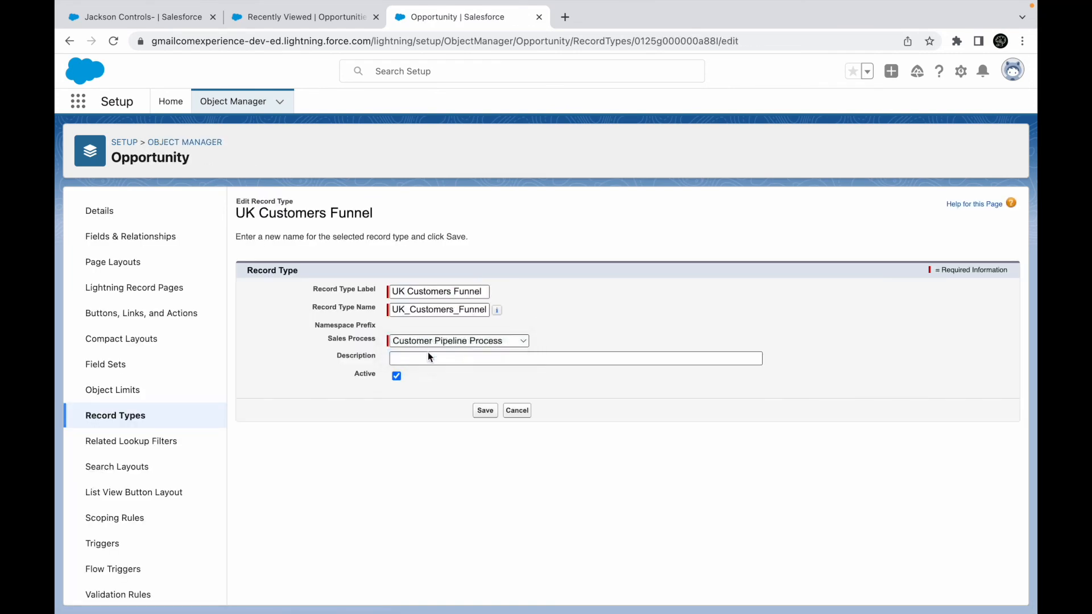
left_click(482, 411)
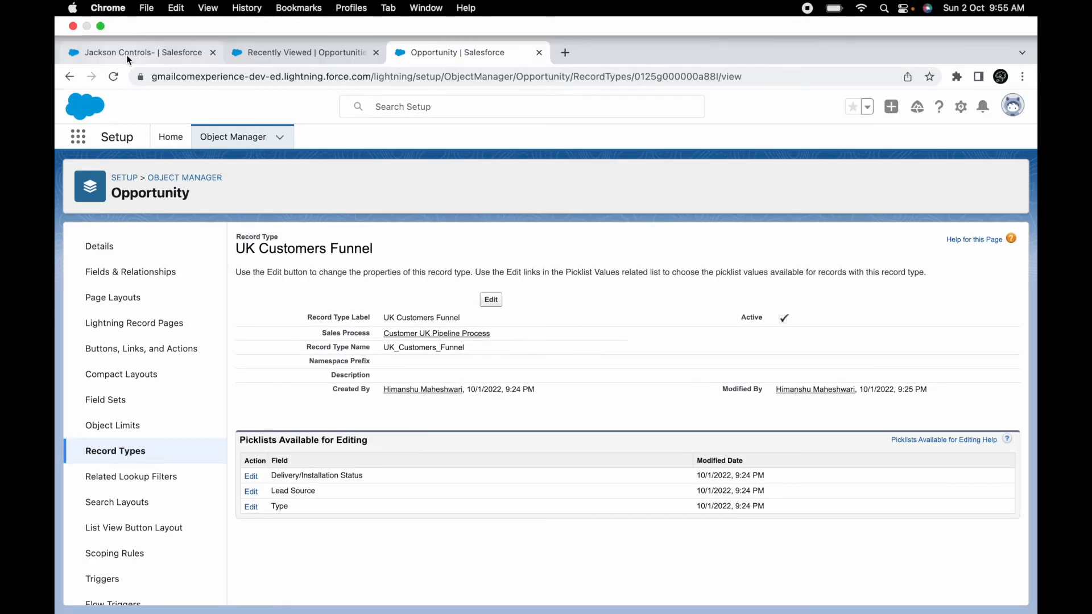
- From the Opportunities list, start a new opportunity using the US Customers Funnel record type
left_click(123, 14)
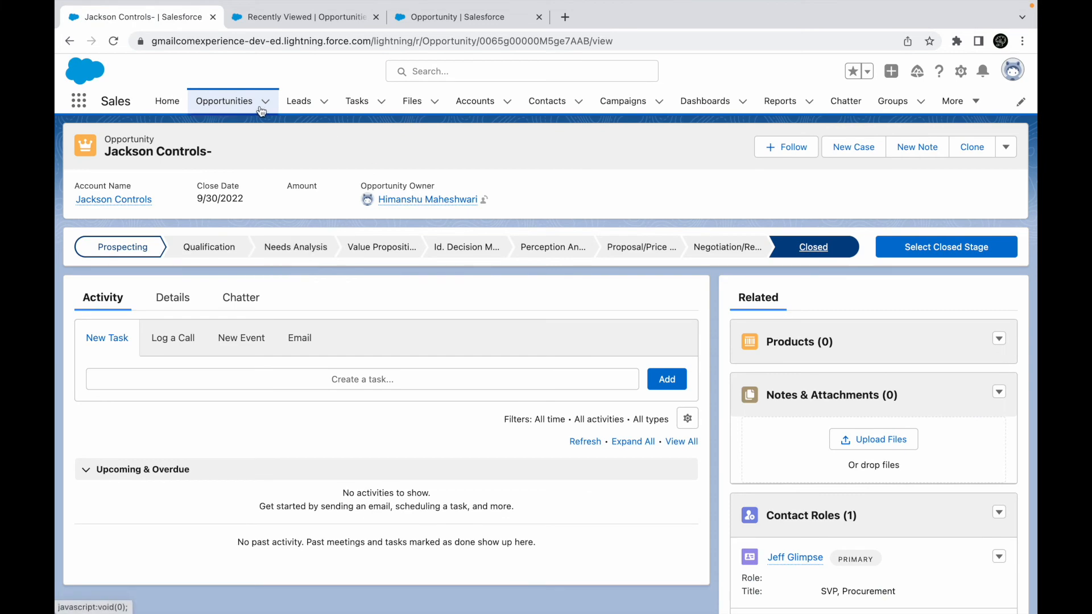
left_click(228, 135)
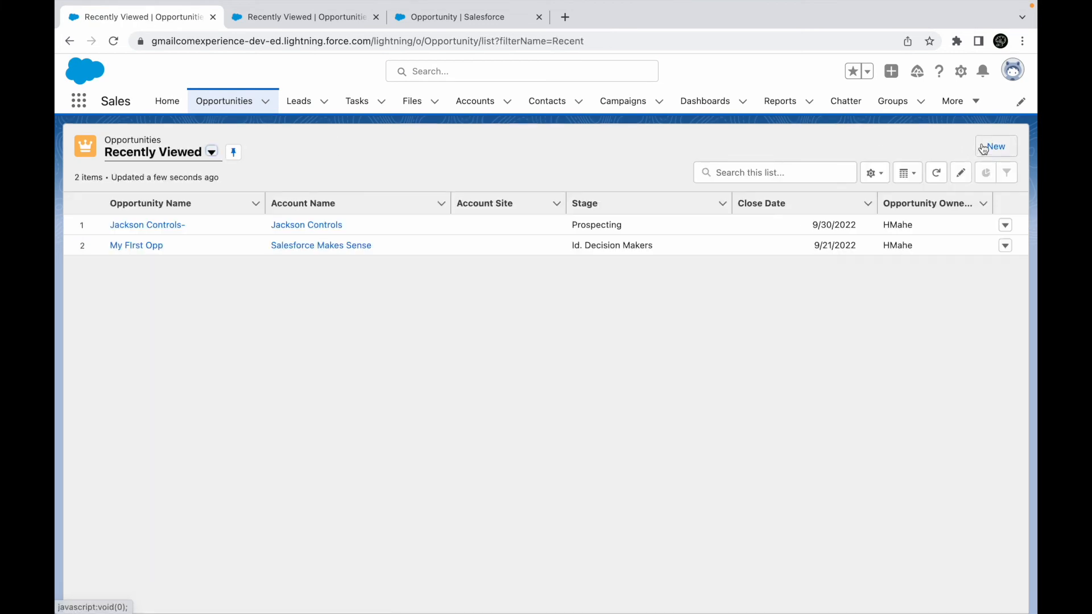
left_click(990, 147)
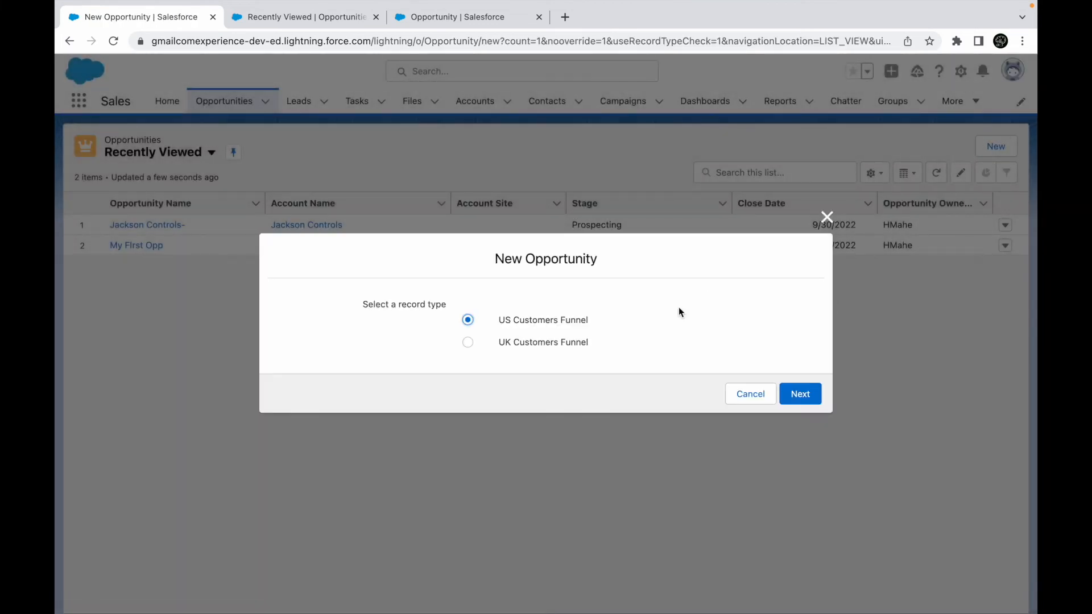
left_click(799, 394)
- Review the Stage picklist values offered for US opportunities, then cancel the form
left_click(569, 322)
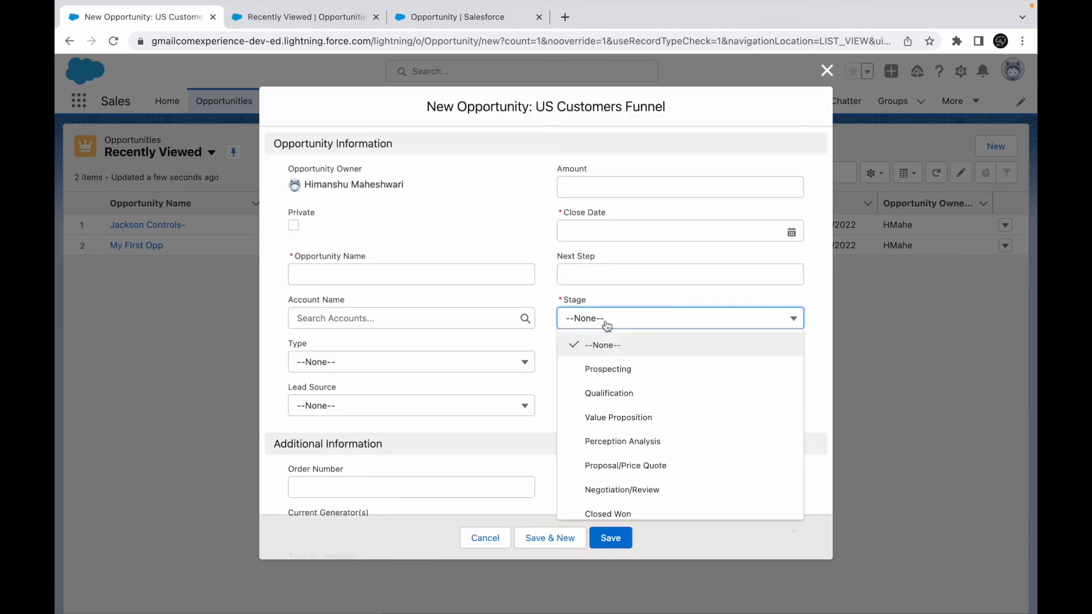
scroll(618, 466, "down", 1)
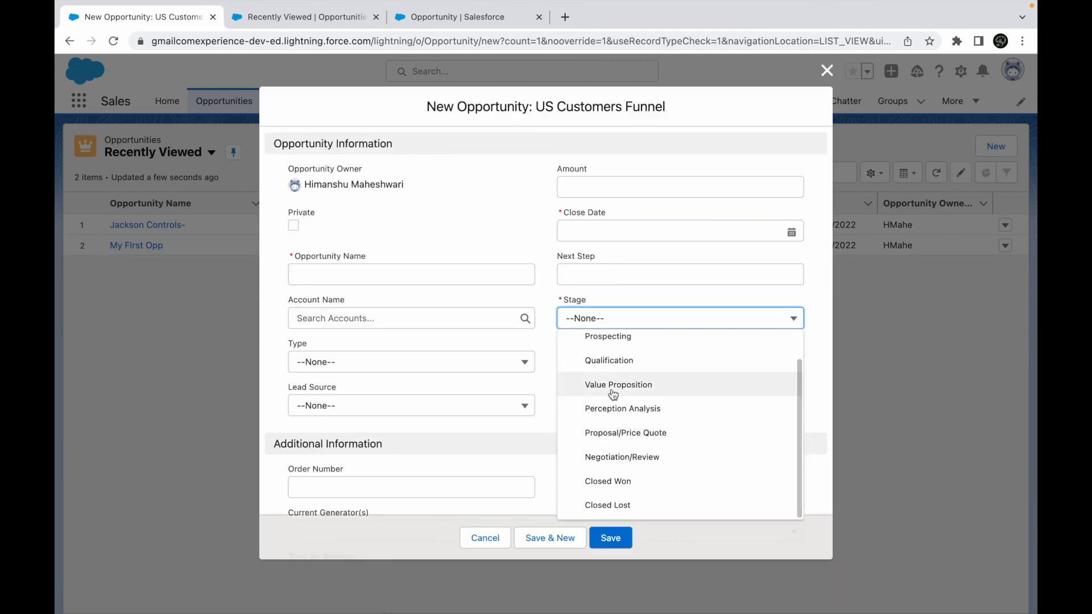
scroll(620, 373, "up", 1)
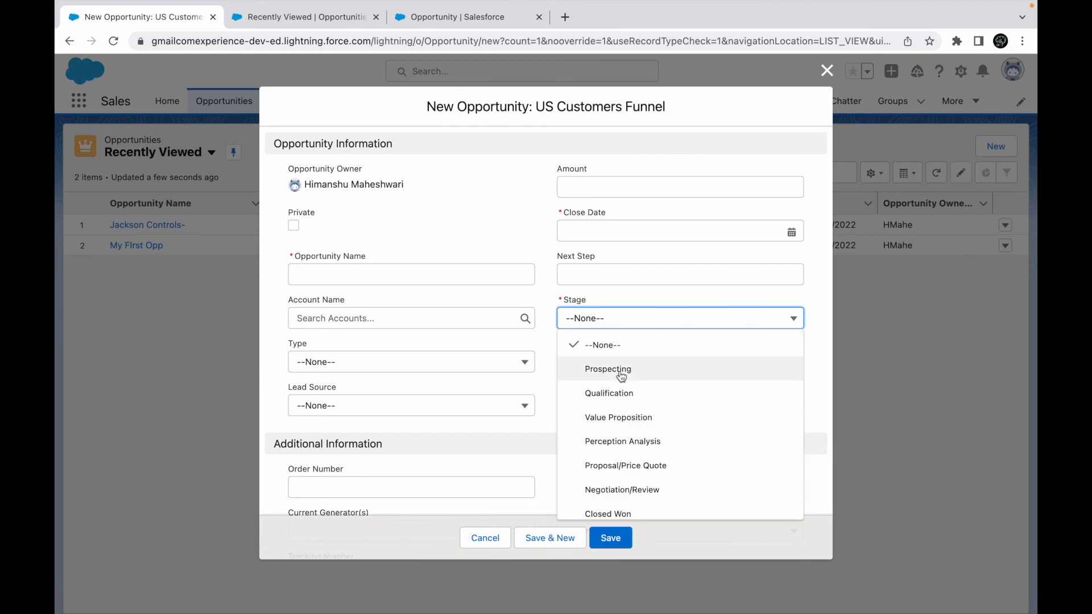
scroll(623, 467, "down", 1)
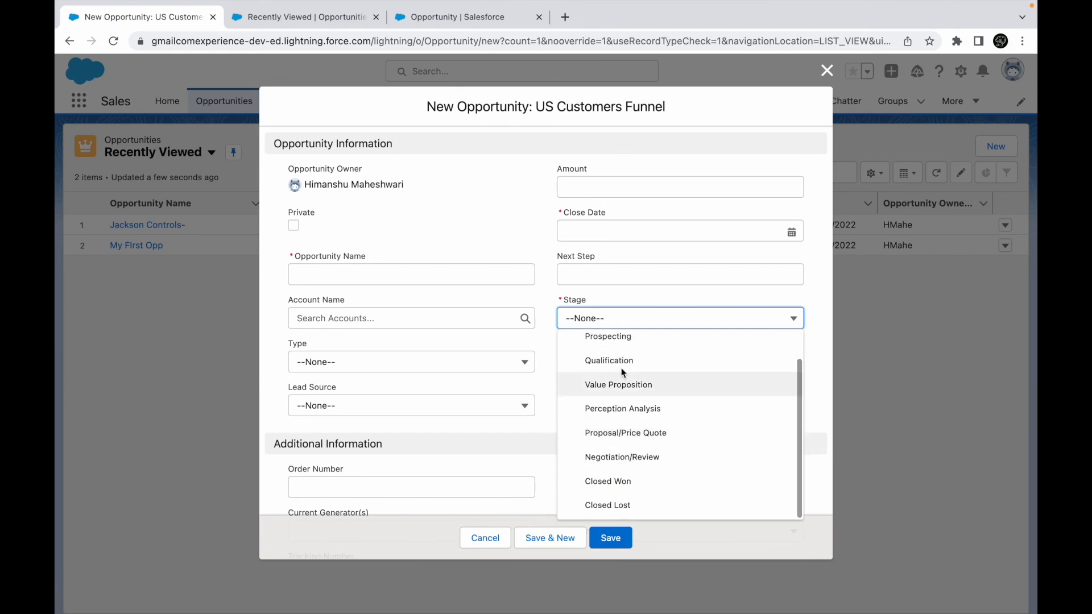
left_click(520, 469)
left_click(486, 538)
- Start another new opportunity using the UK Customers Funnel record type
left_click(996, 146)
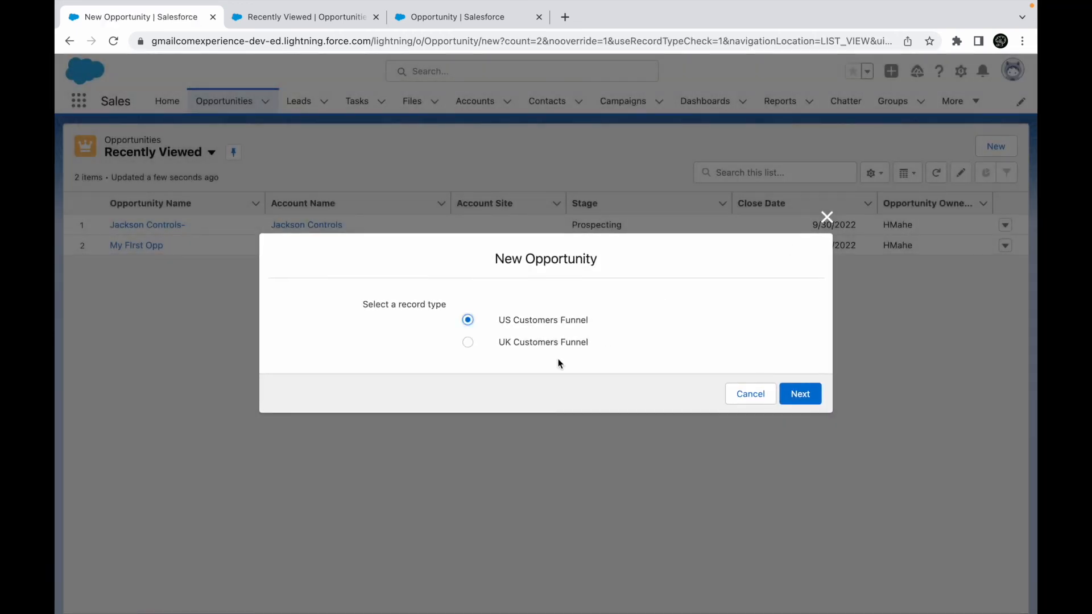
left_click(527, 348)
left_click(800, 394)
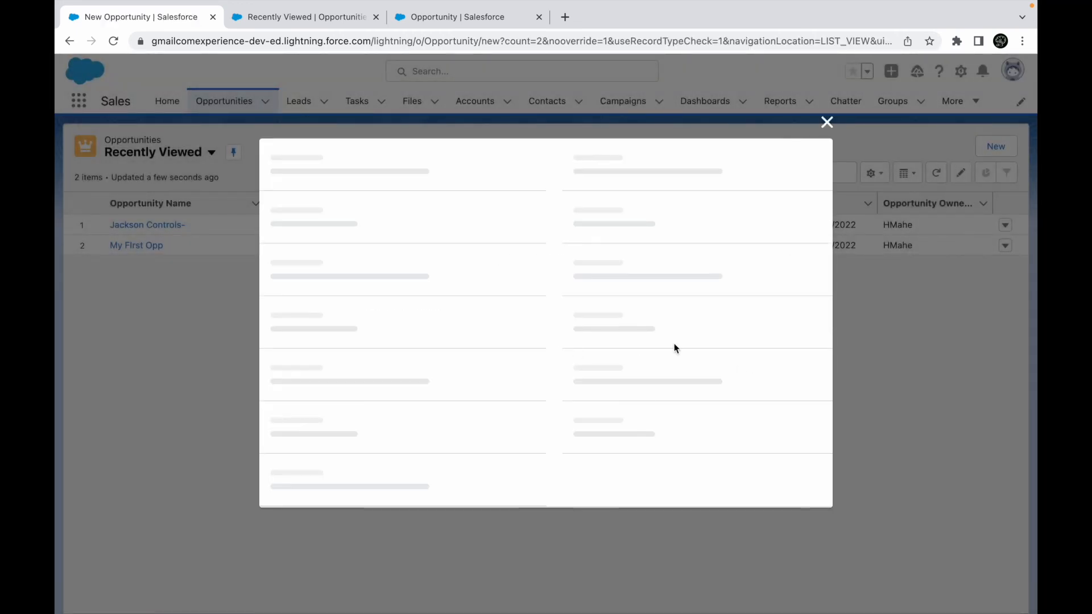
- Review the UK Stage picklist values, then close the form without saving
left_click(611, 322)
scroll(618, 489, "down", 2)
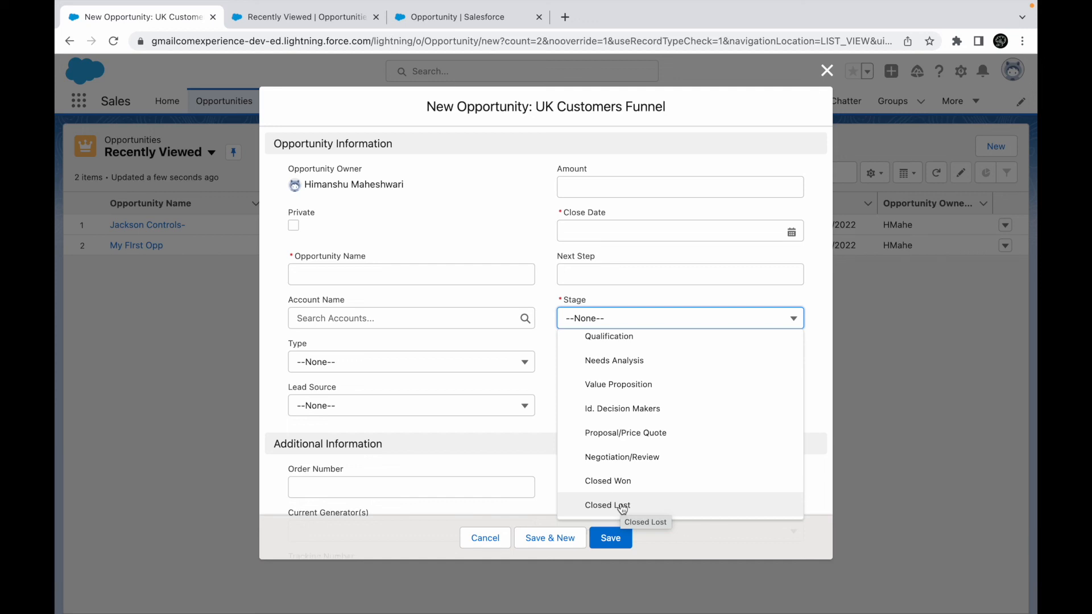
scroll(633, 374, "up", 2)
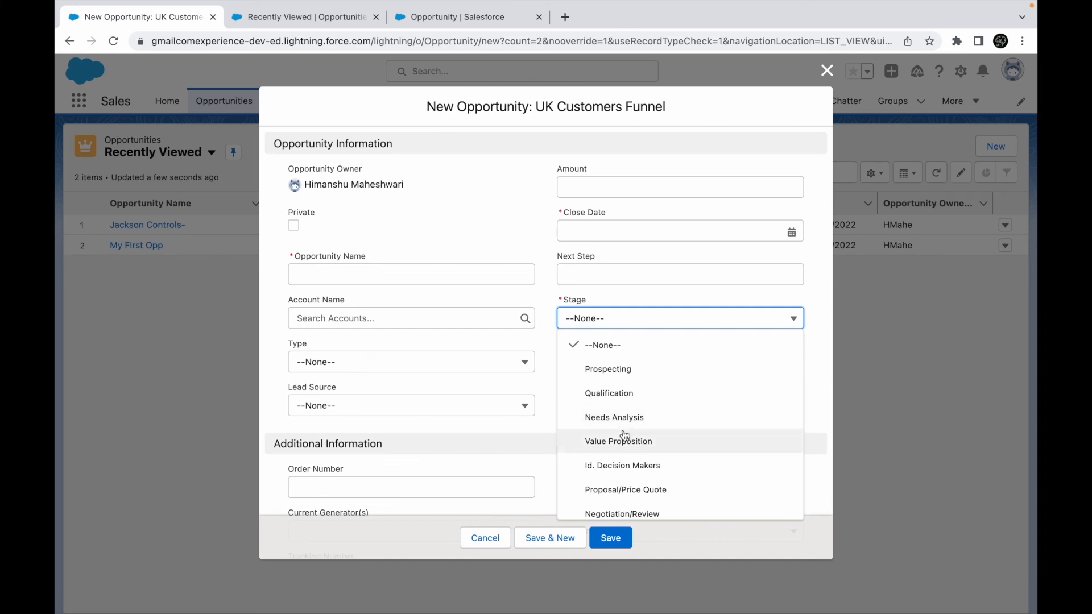
left_click(544, 374)
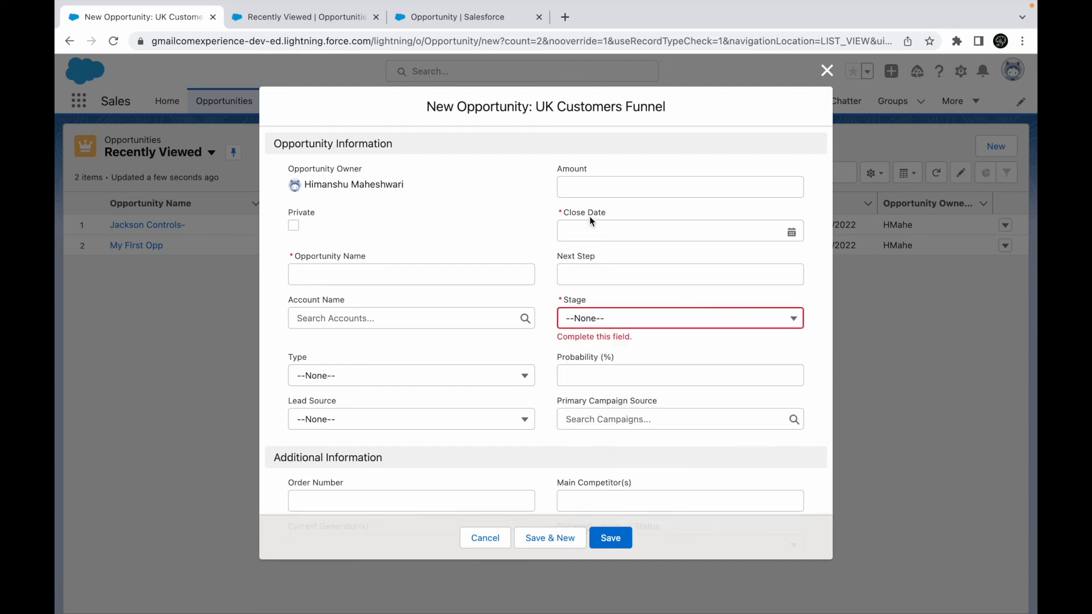
left_click(600, 321)
left_click(525, 349)
left_click(827, 71)
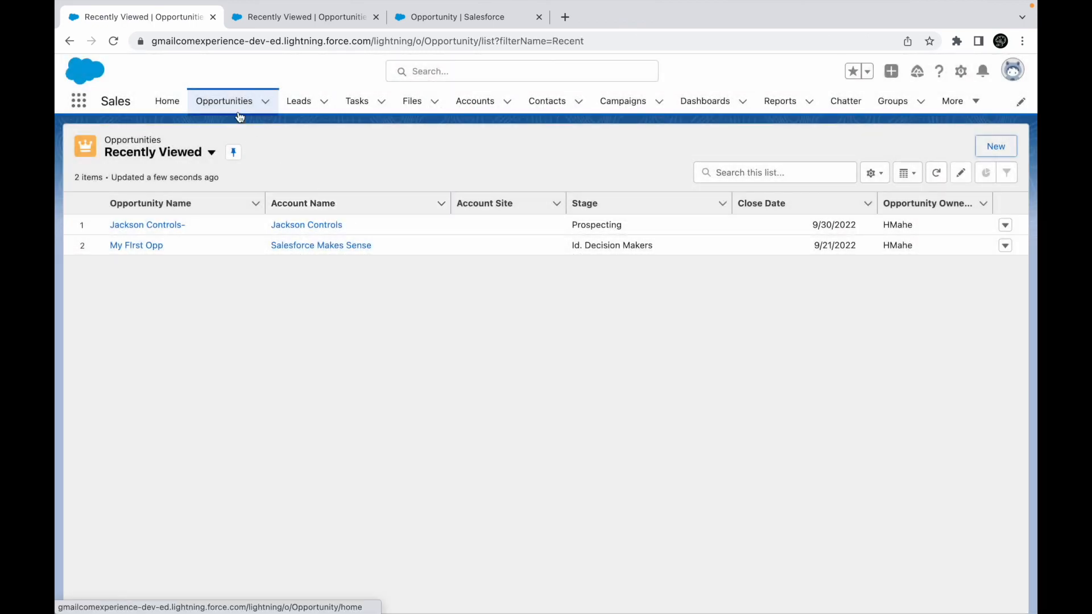